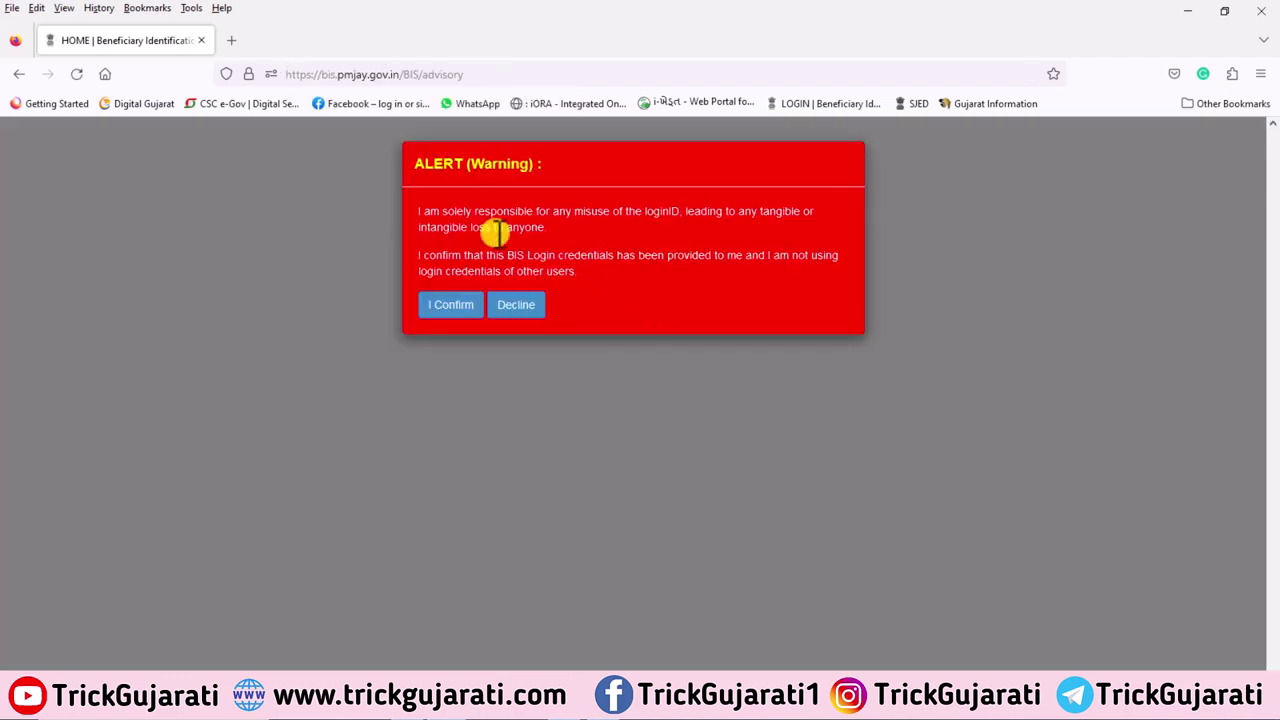
Accept the login responsibility alert to reach the Gujarat E-Graam VCE home page
click(447, 306)
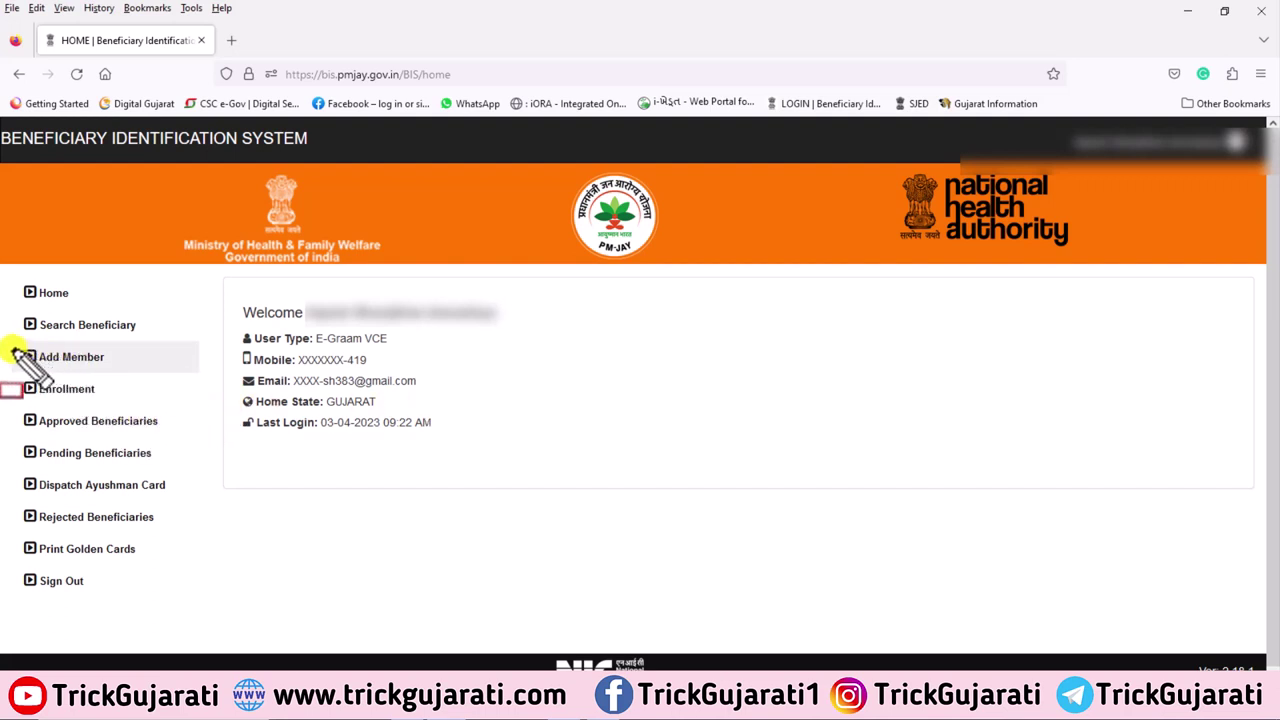
drag(14, 346, 220, 370)
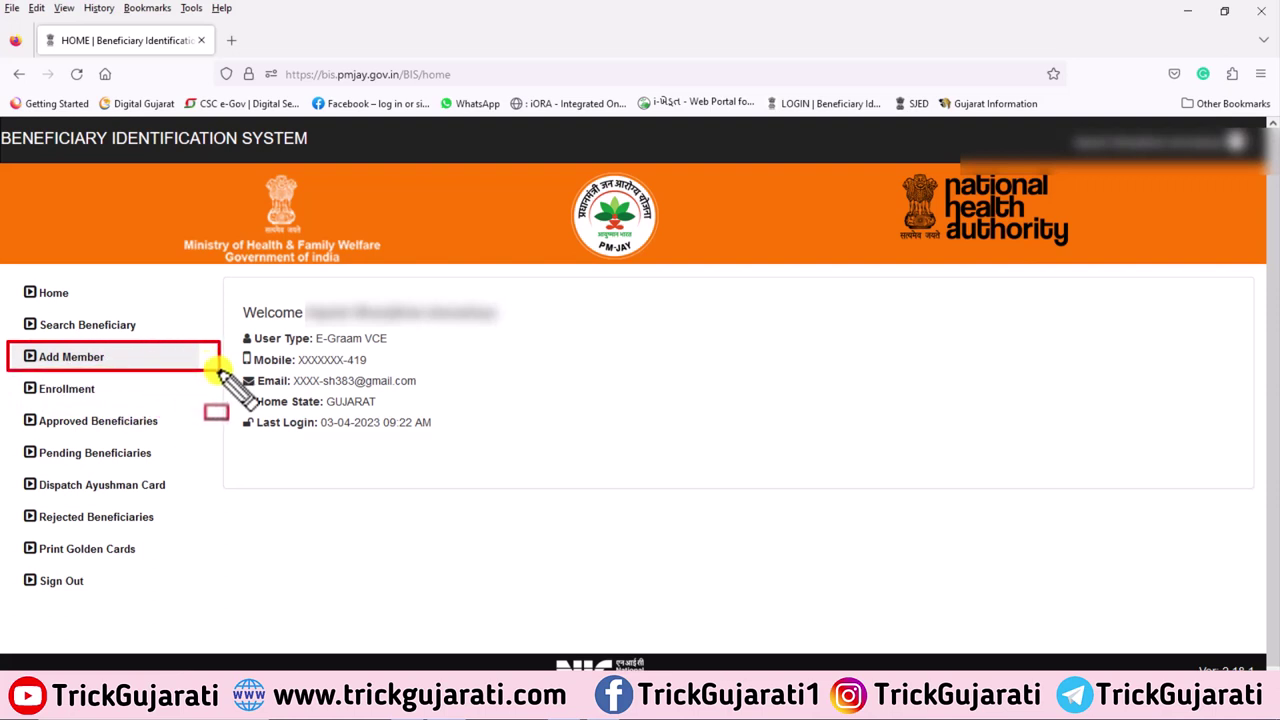
Open Add Member and search for the household by its pasted AB-PMJAY ID
click(70, 360)
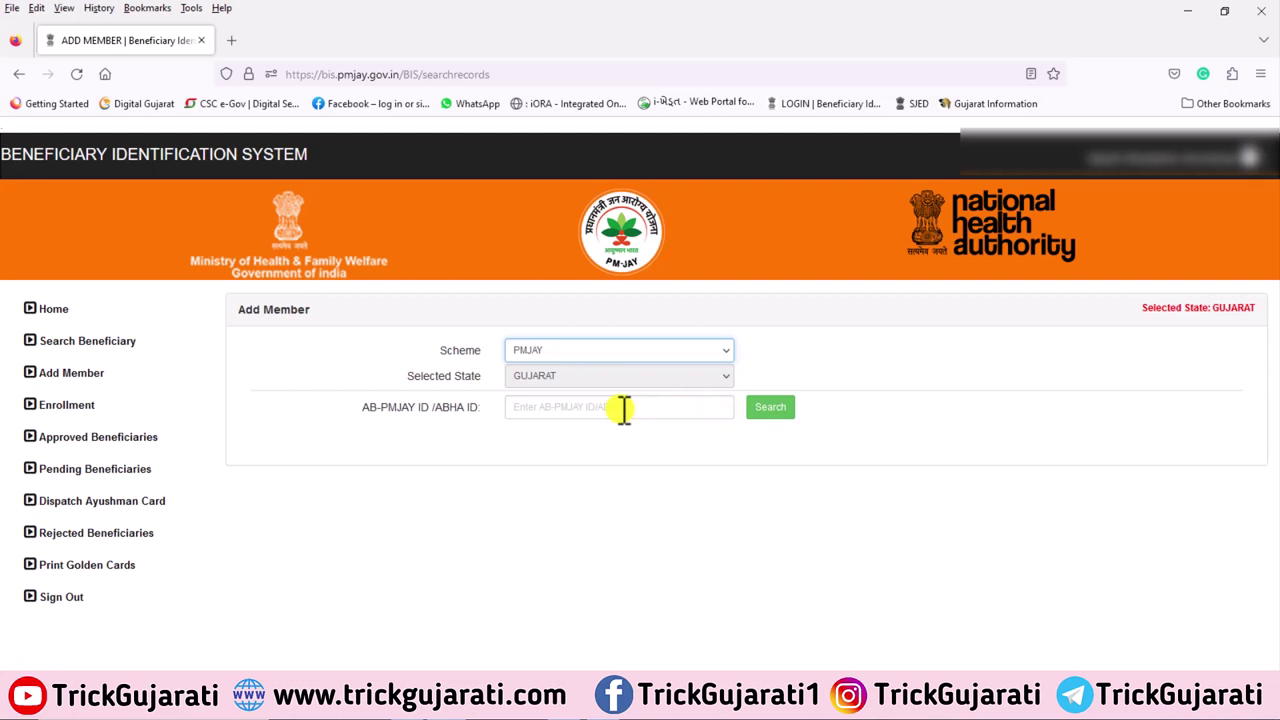
click(622, 408)
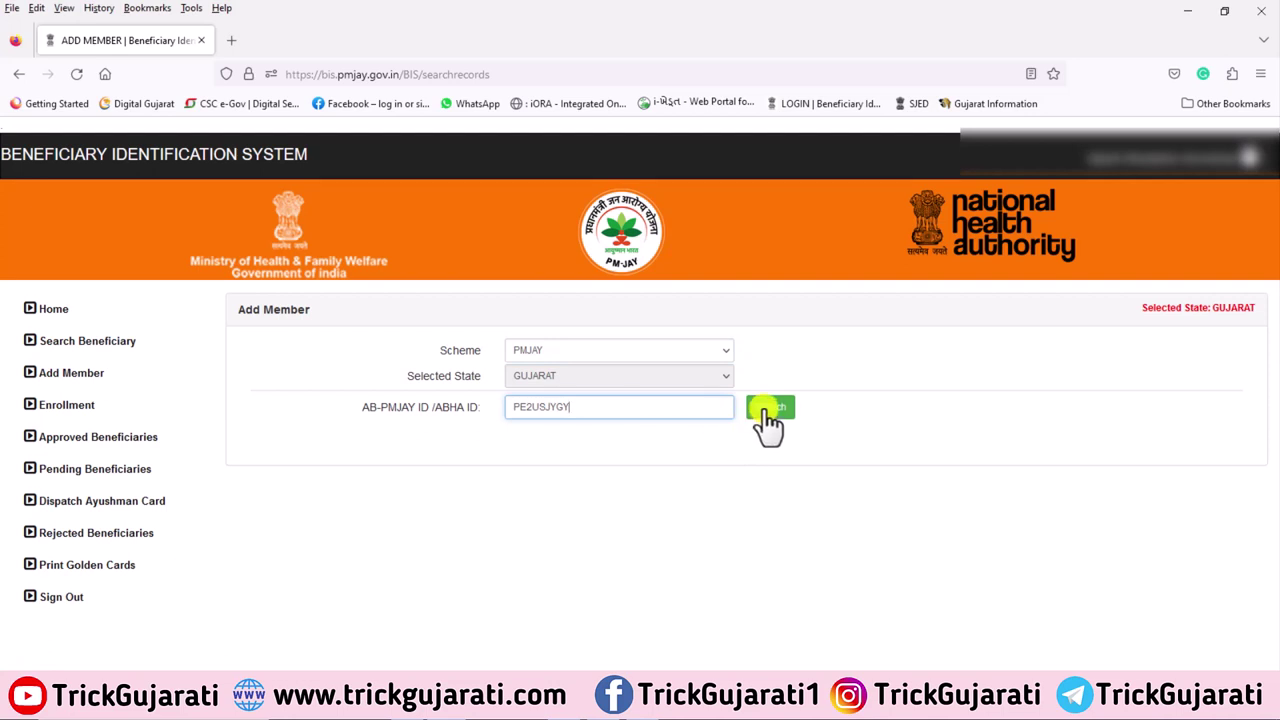
click(765, 410)
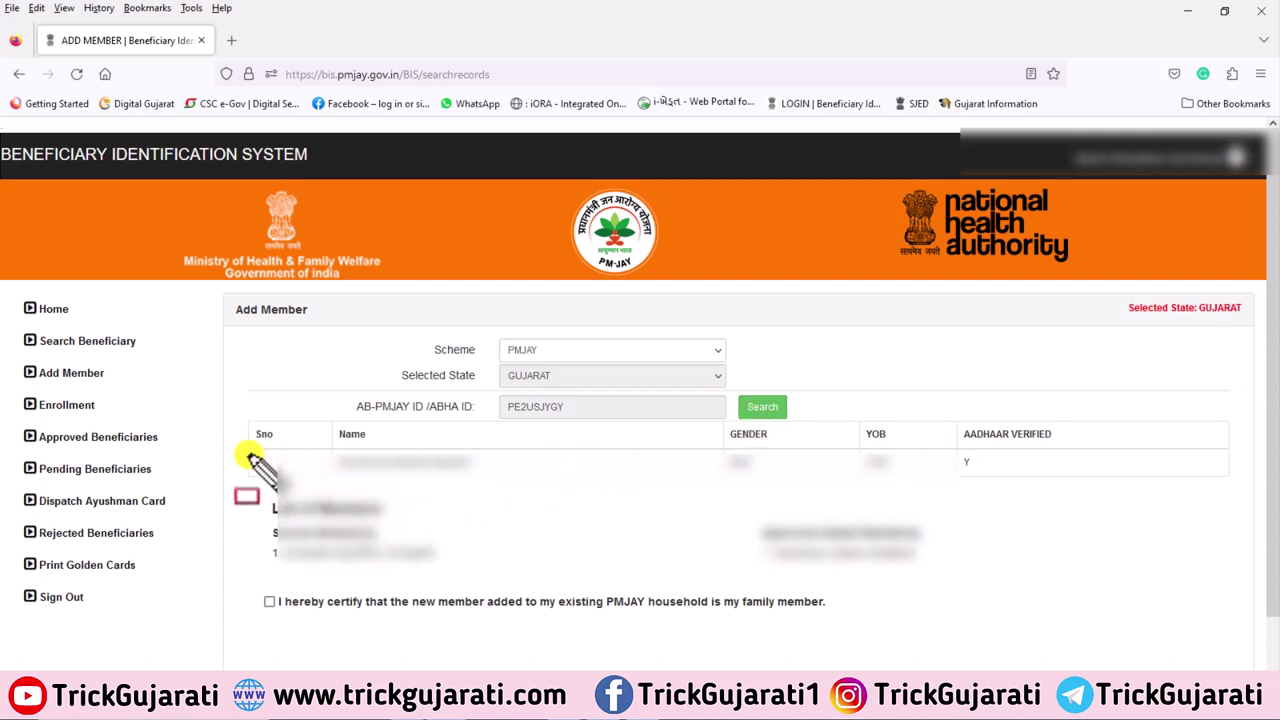
Tick the certification that the new member is family in this existing PMJAY household
mouse_move(245, 450)
mouse_down()
mouse_move(551, 487)
mouse_move(985, 462)
mouse_move(1238, 485)
mouse_up()
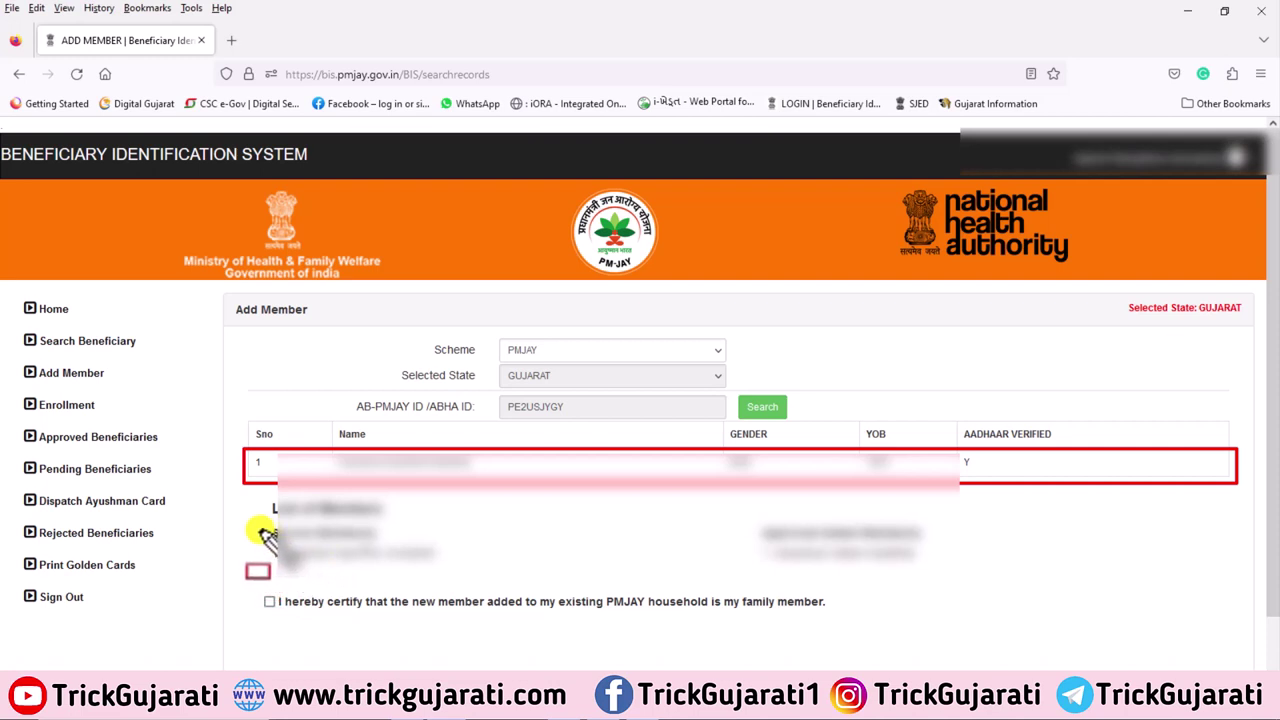
mouse_move(258, 528)
mouse_down()
mouse_move(310, 560)
mouse_move(400, 580)
mouse_move(966, 581)
mouse_up()
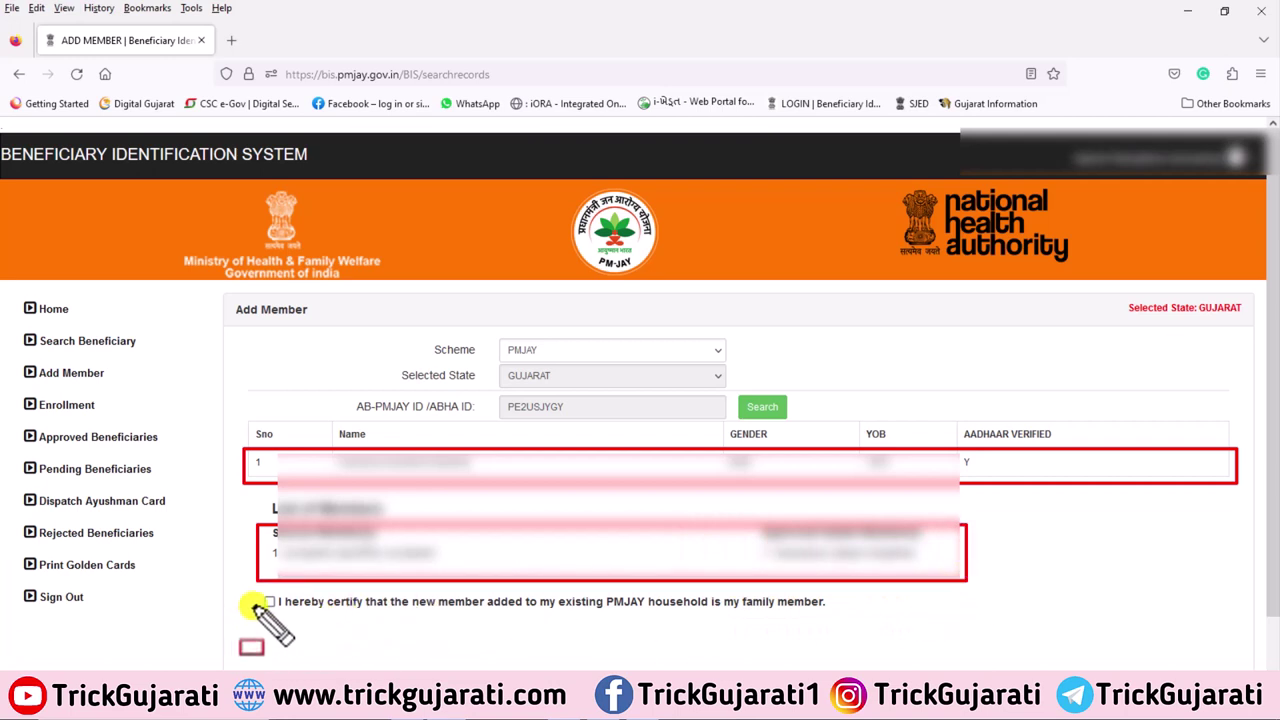
drag(253, 594, 280, 612)
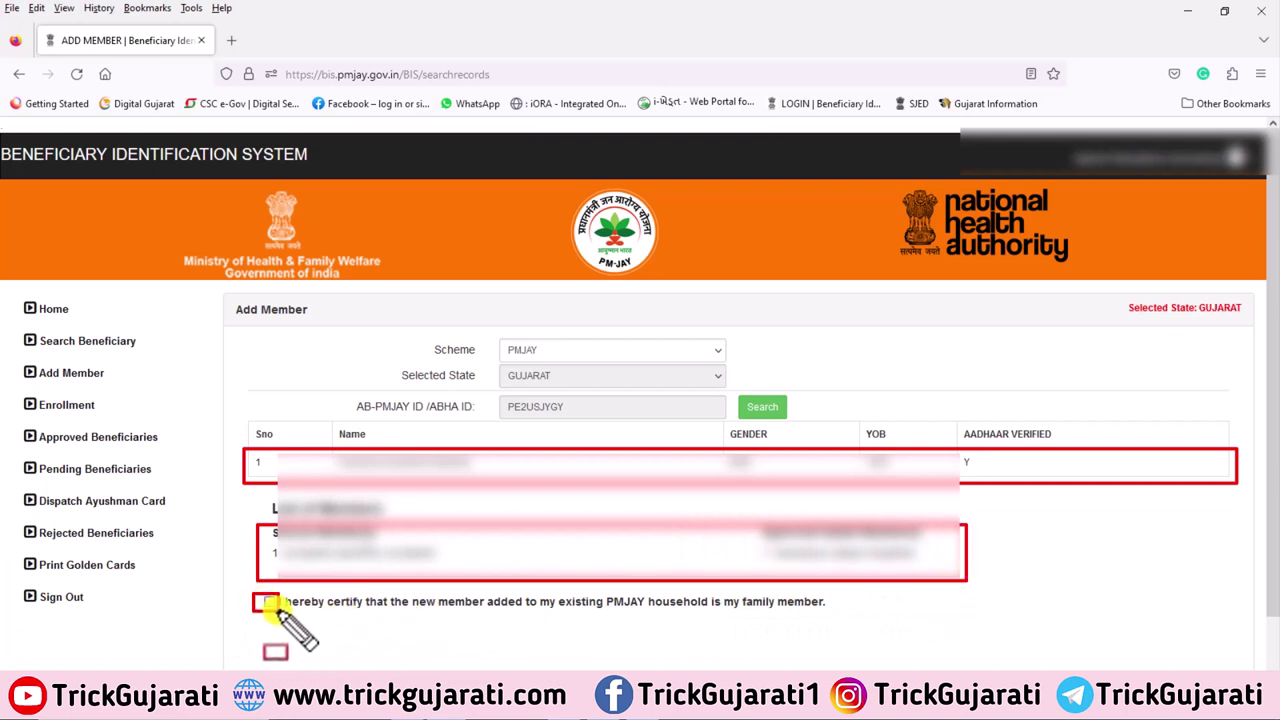
key(Escape)
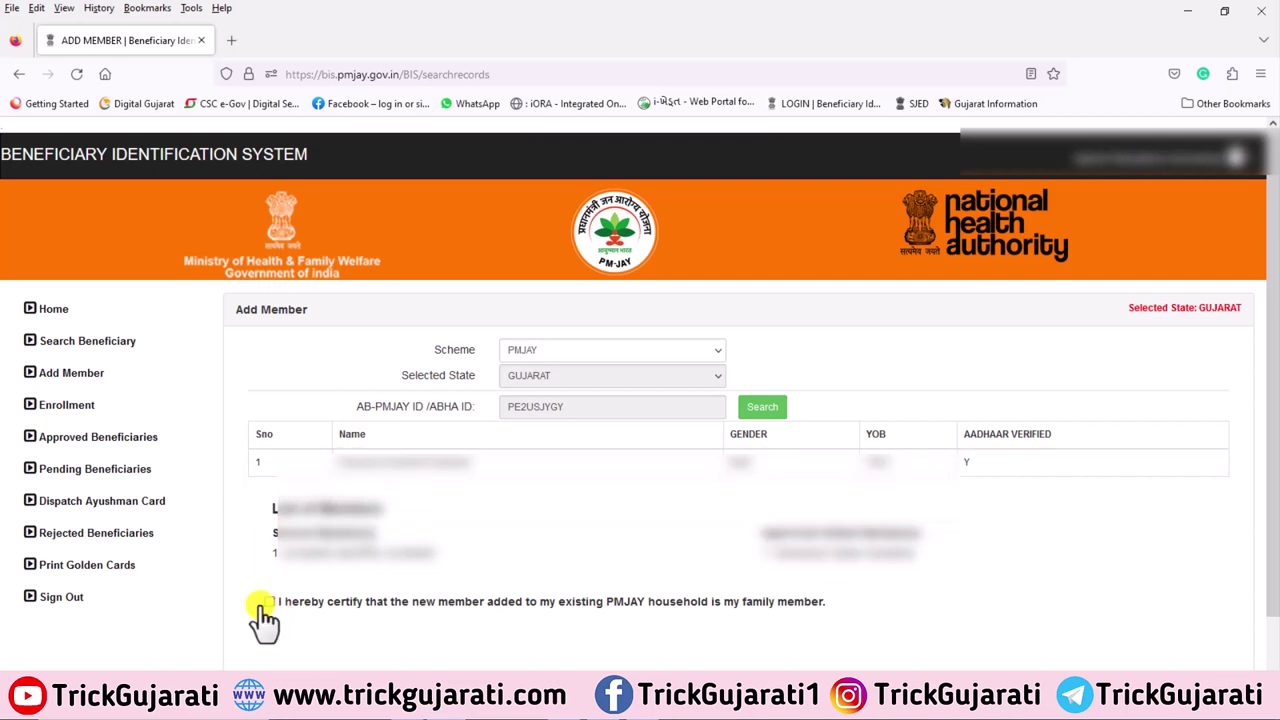
click(269, 603)
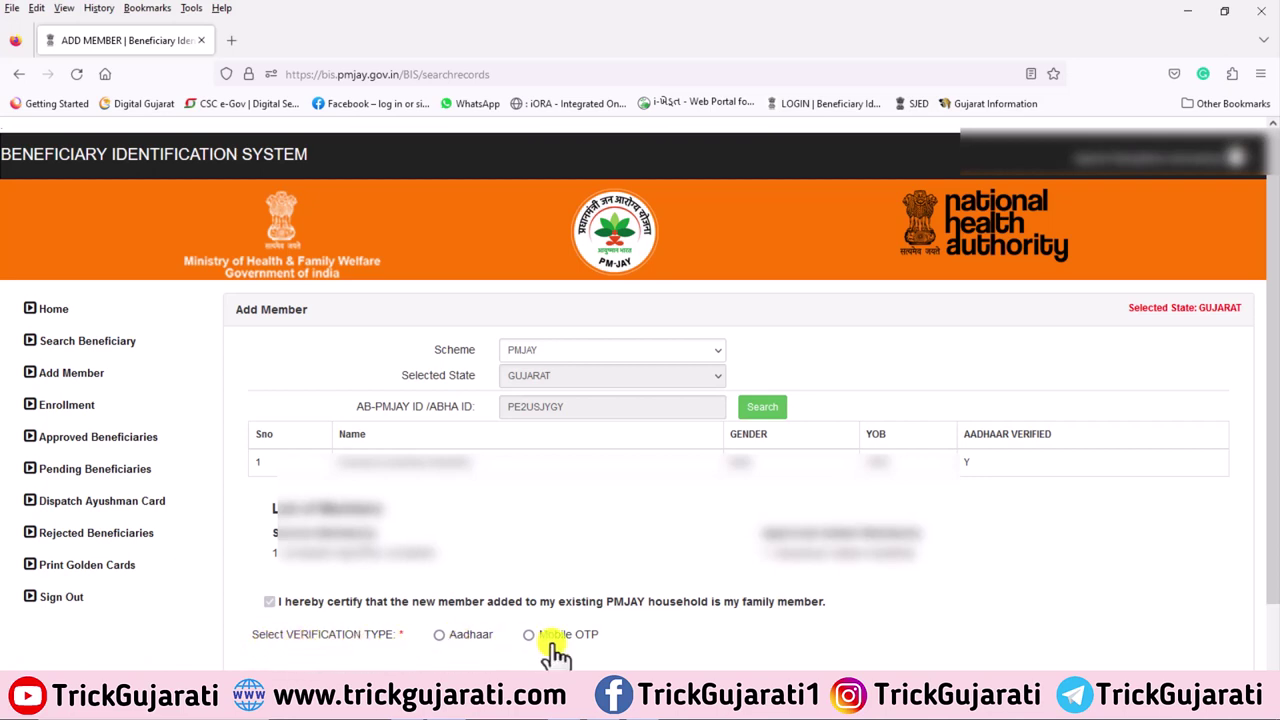
Choose Aadhaar verification with AADHAAR OTP authentication and agree to the Aadhaar consent terms
click(439, 637)
scroll(566, 617, down, 2)
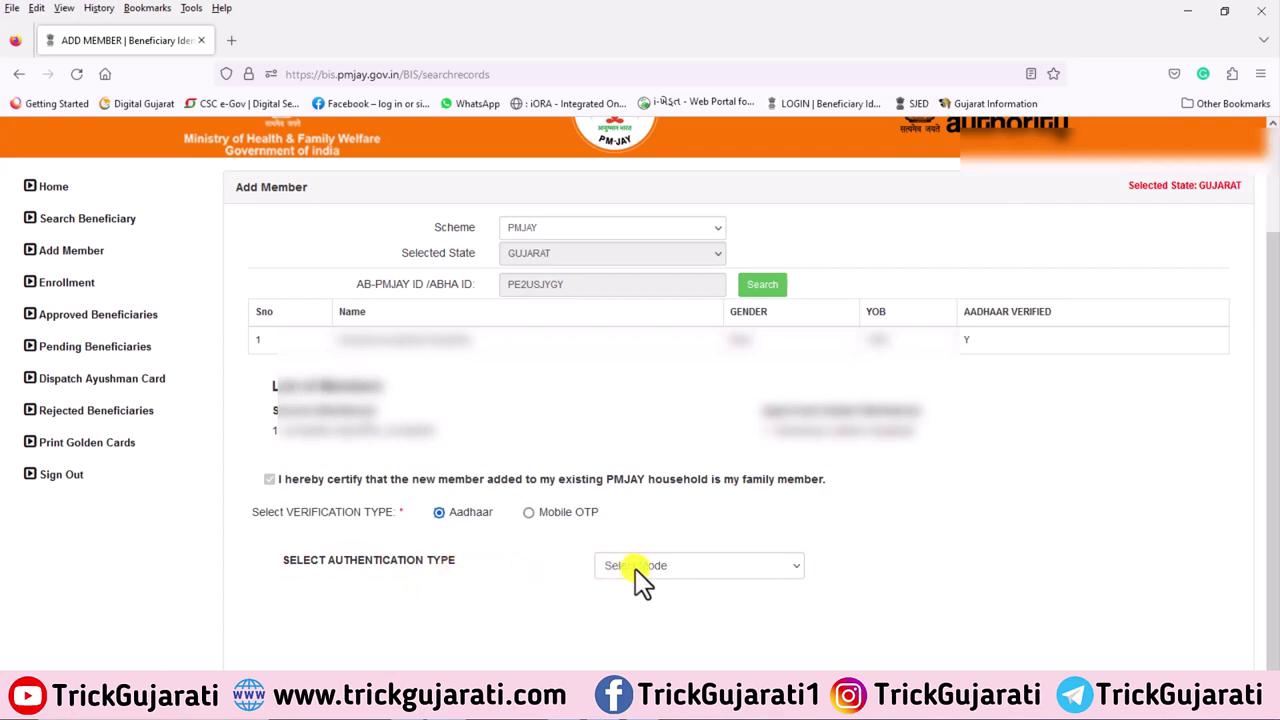
click(666, 566)
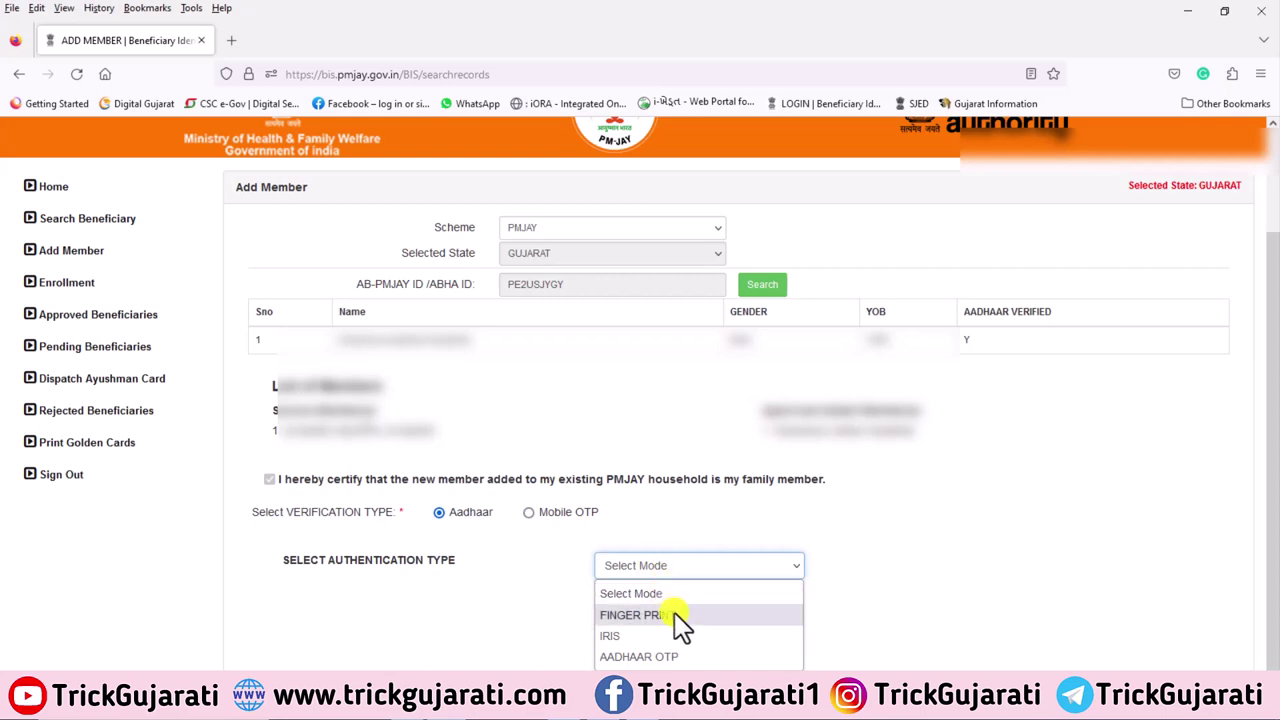
click(625, 658)
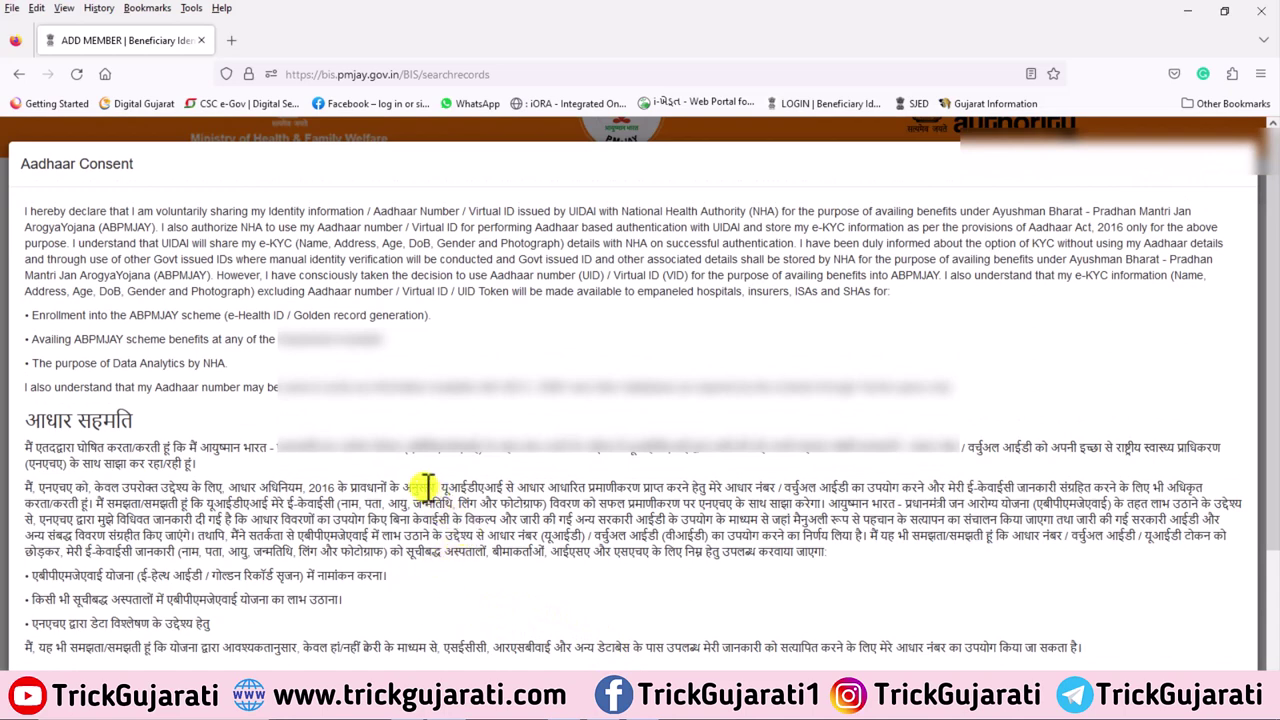
scroll(362, 435, down, 2)
scroll(362, 428, down, 2)
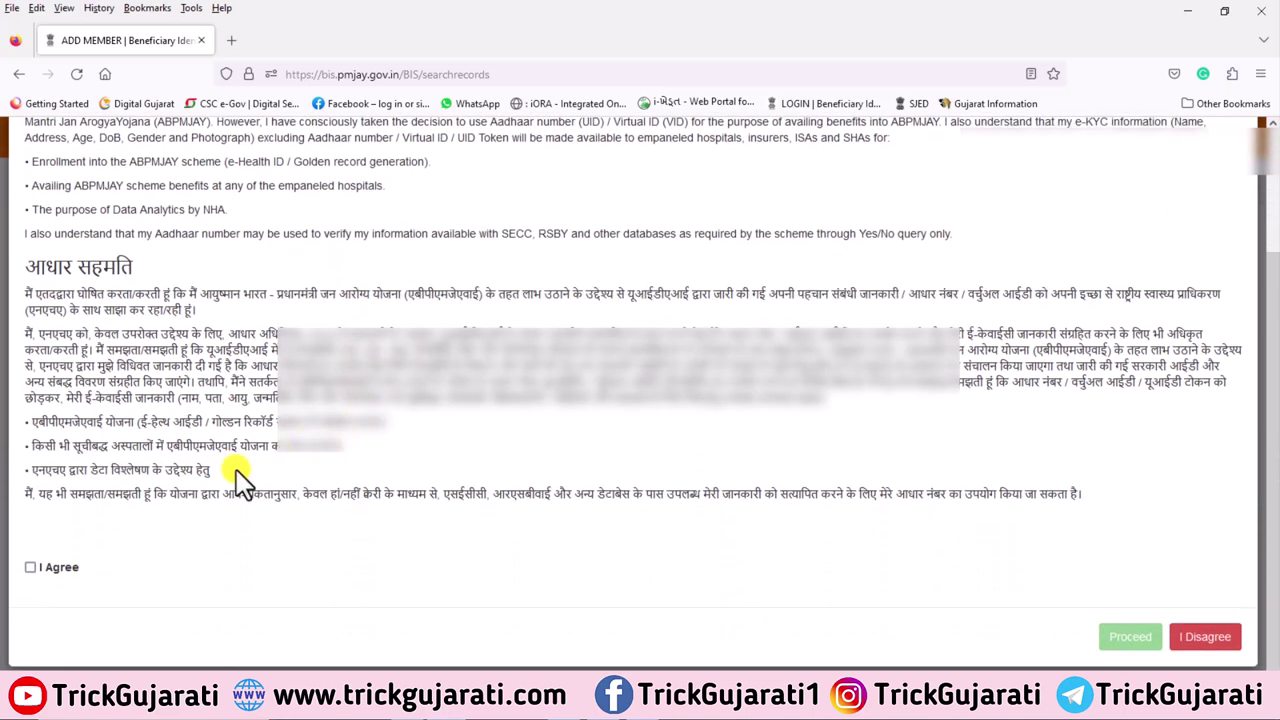
click(52, 568)
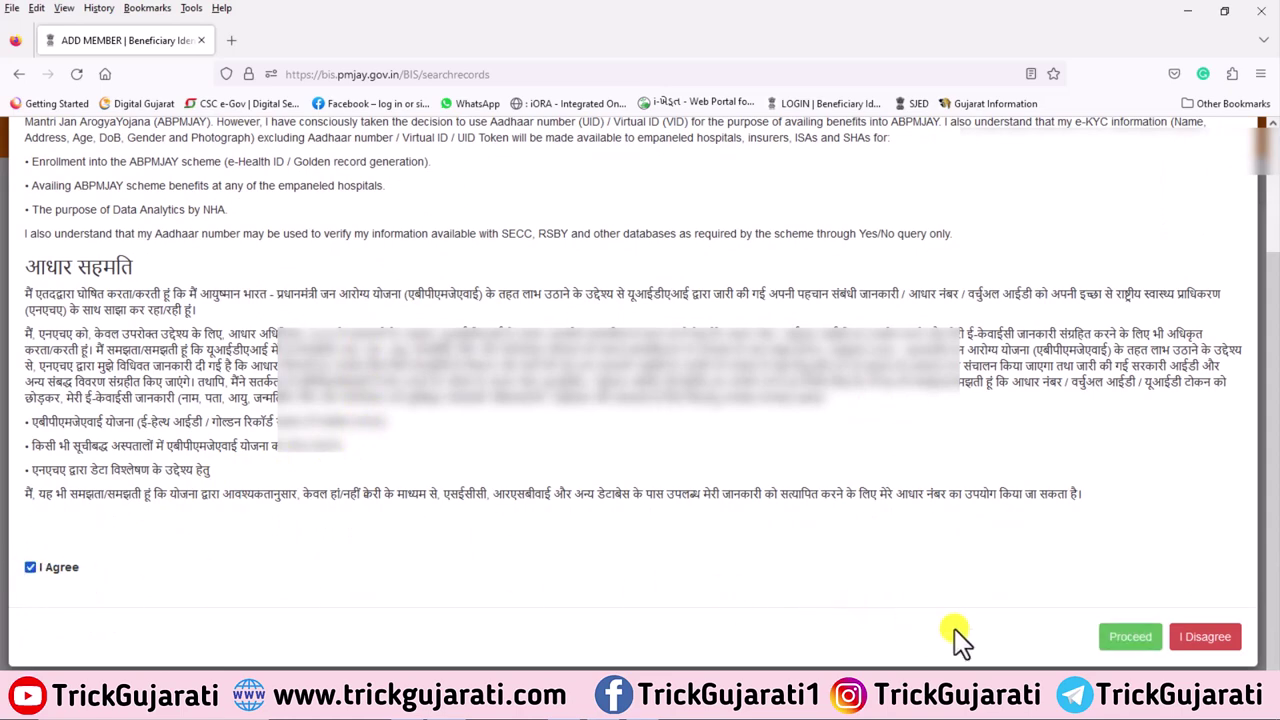
Proceed past the consent, enter the member's Aadhaar number and submit the displayed captcha
click(1133, 640)
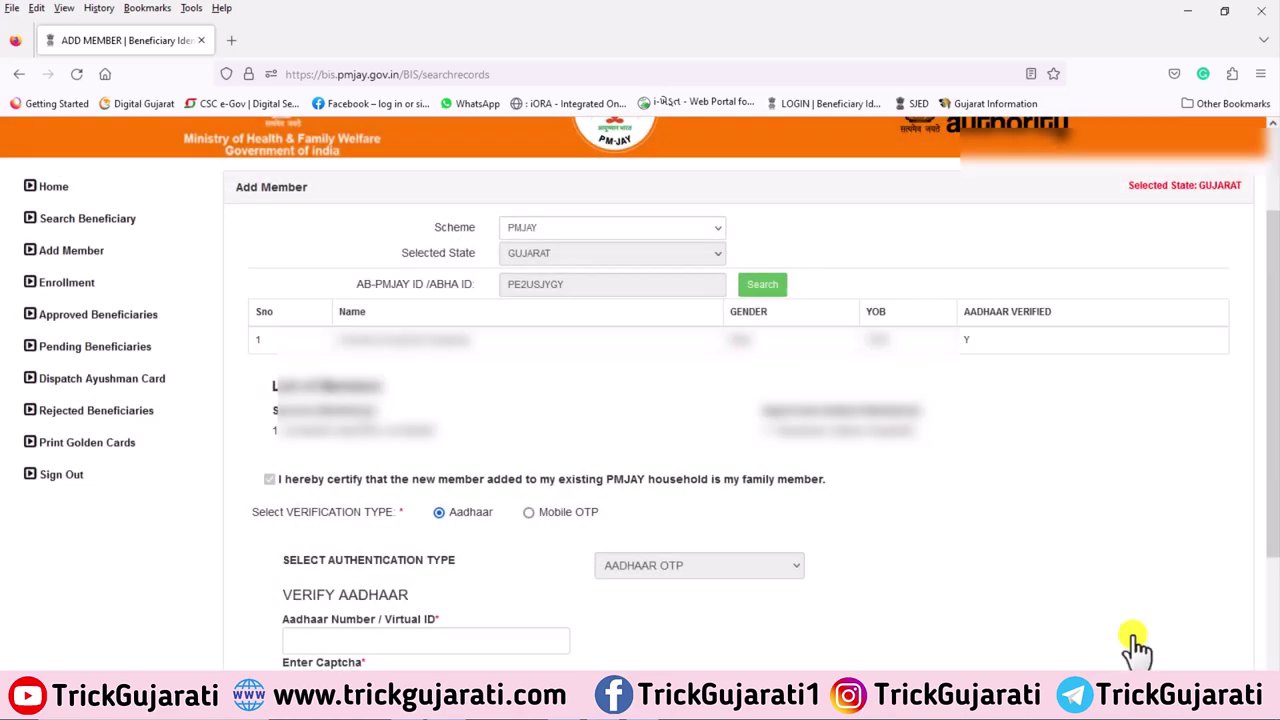
scroll(909, 557, down, 2)
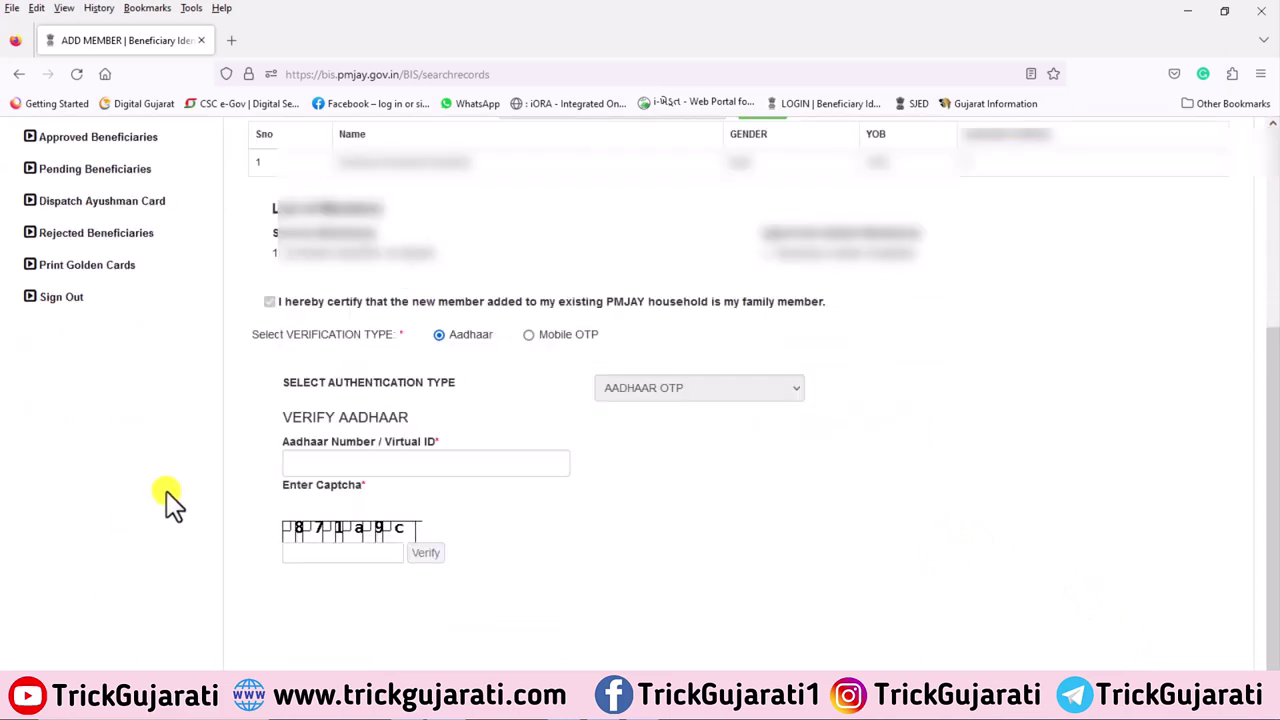
click(322, 464)
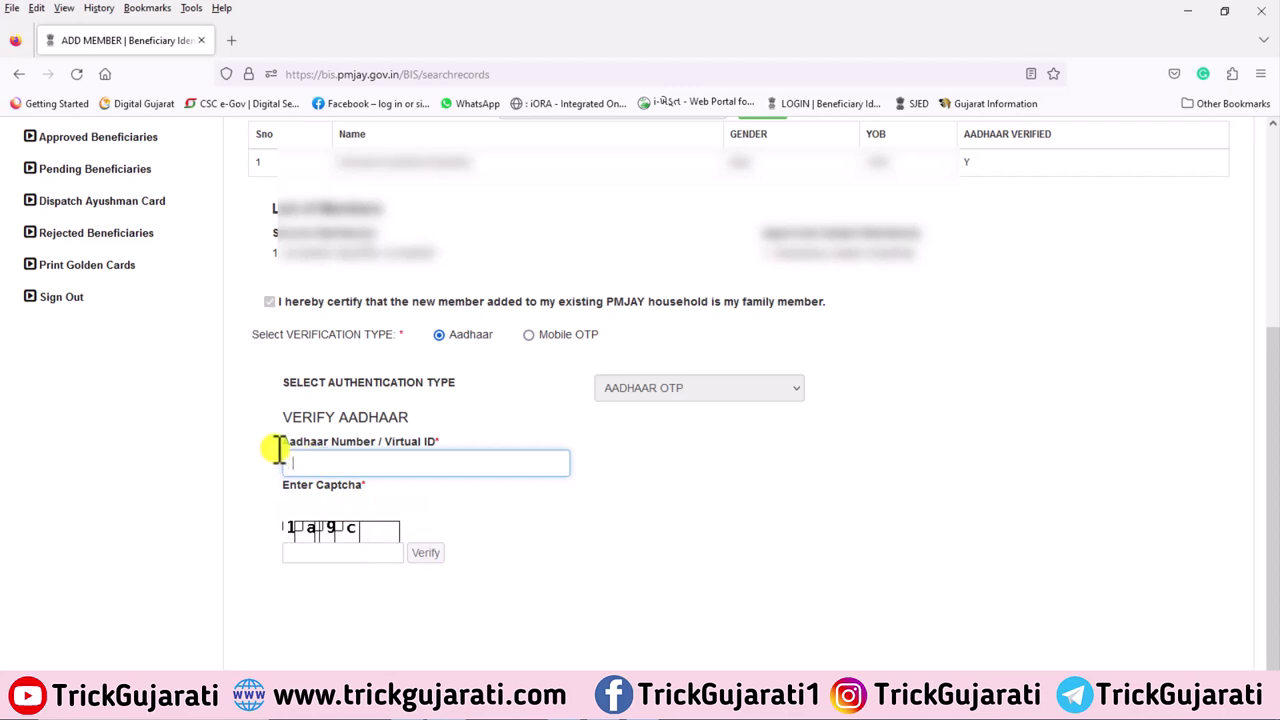
drag(276, 446, 588, 480)
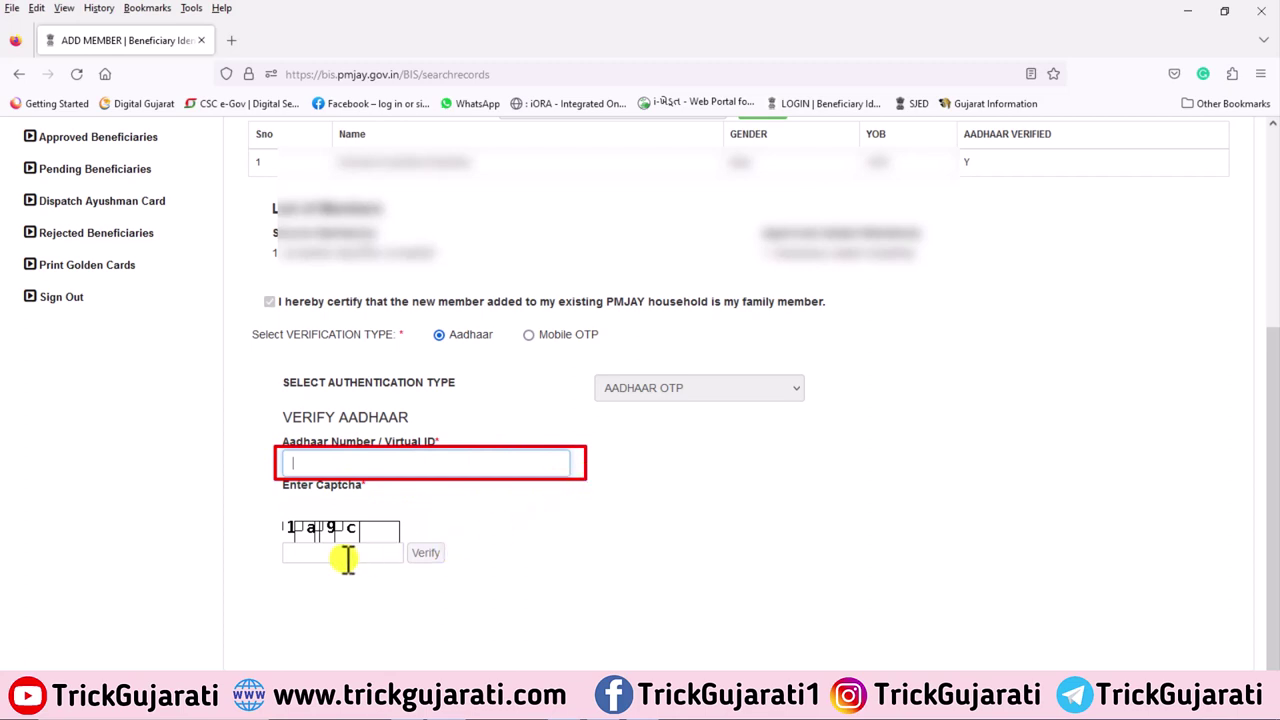
drag(268, 513, 408, 540)
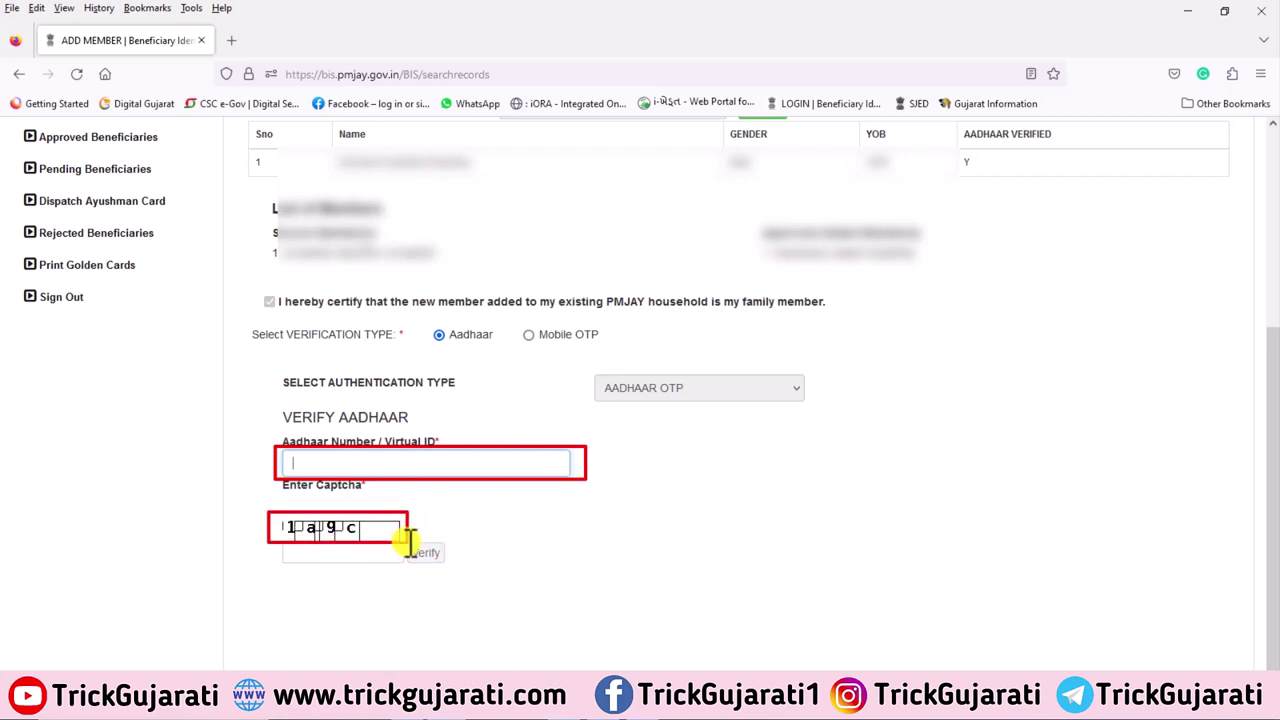
drag(281, 545, 460, 567)
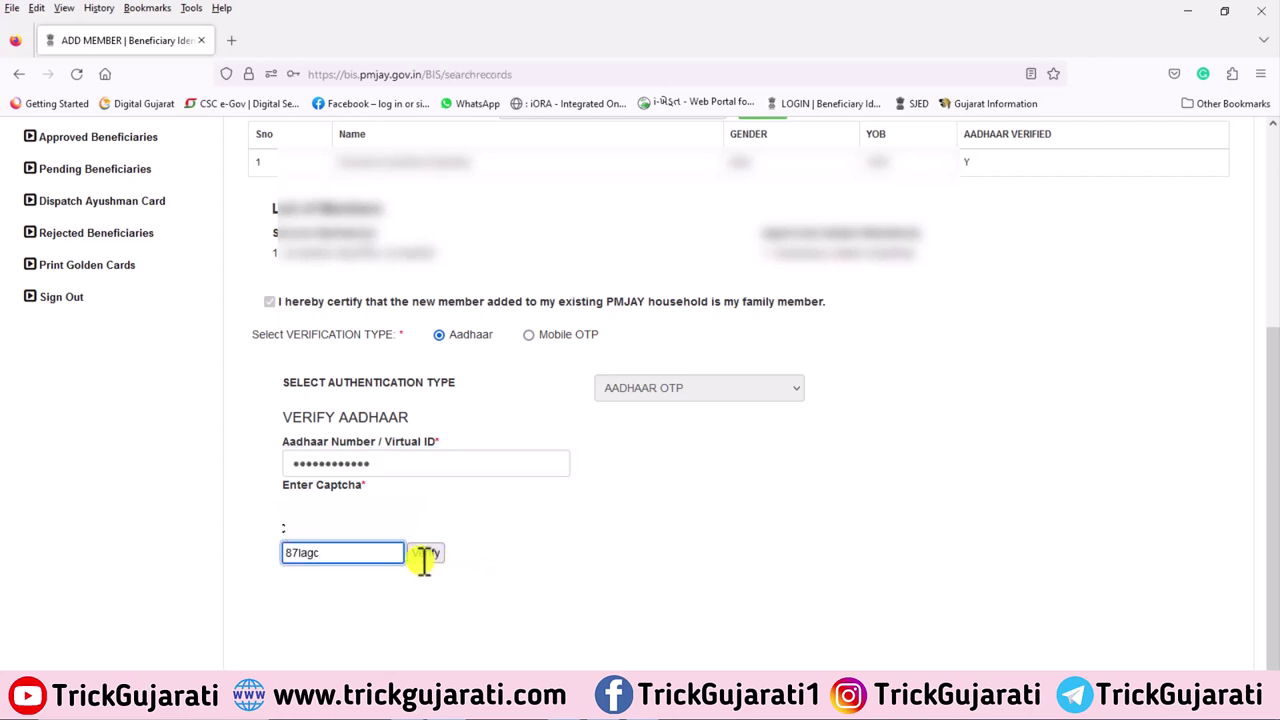
click(425, 553)
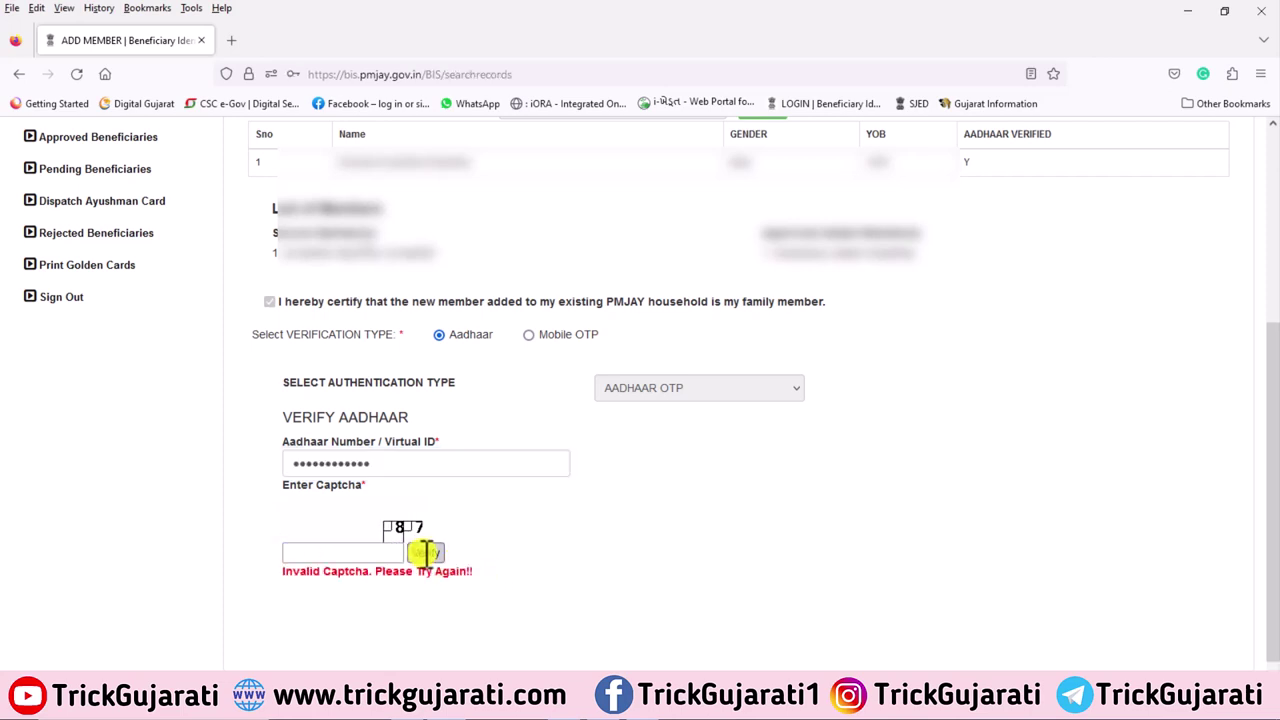
click(312, 553)
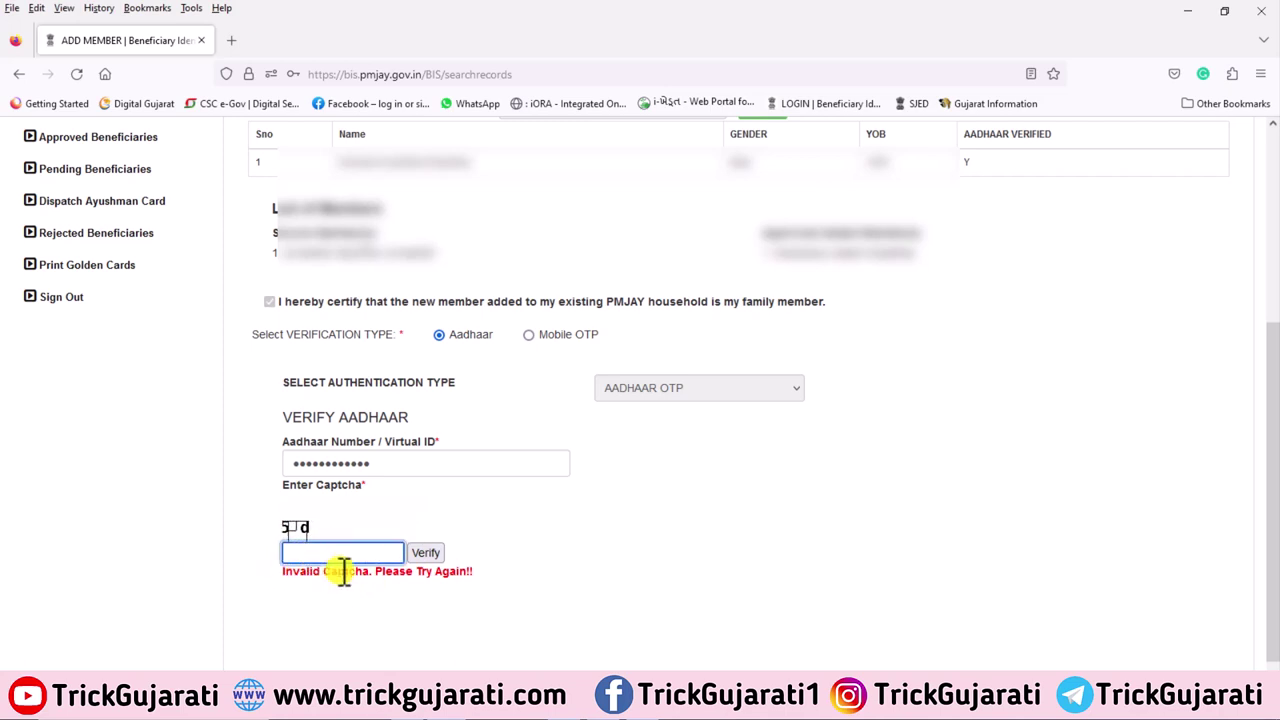
text(14f7d9)
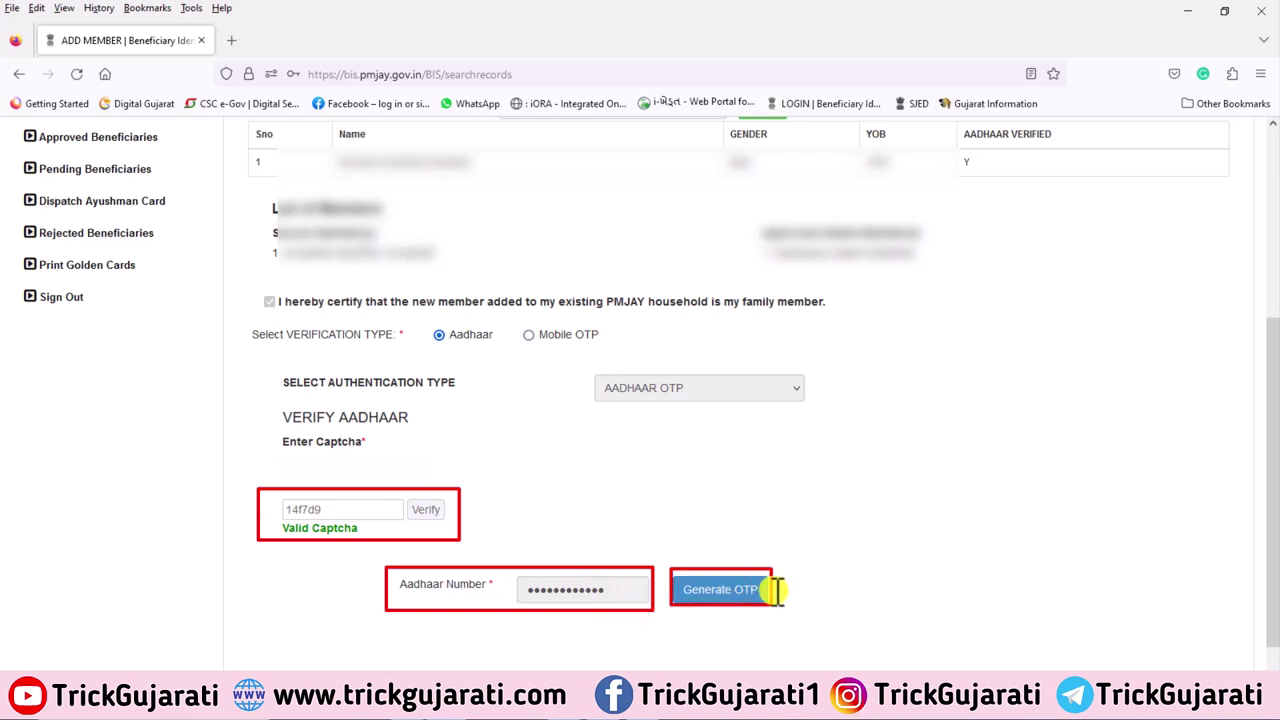
Generate an OTP for the Aadhaar number and dismiss the OTP-sent notice
click(716, 589)
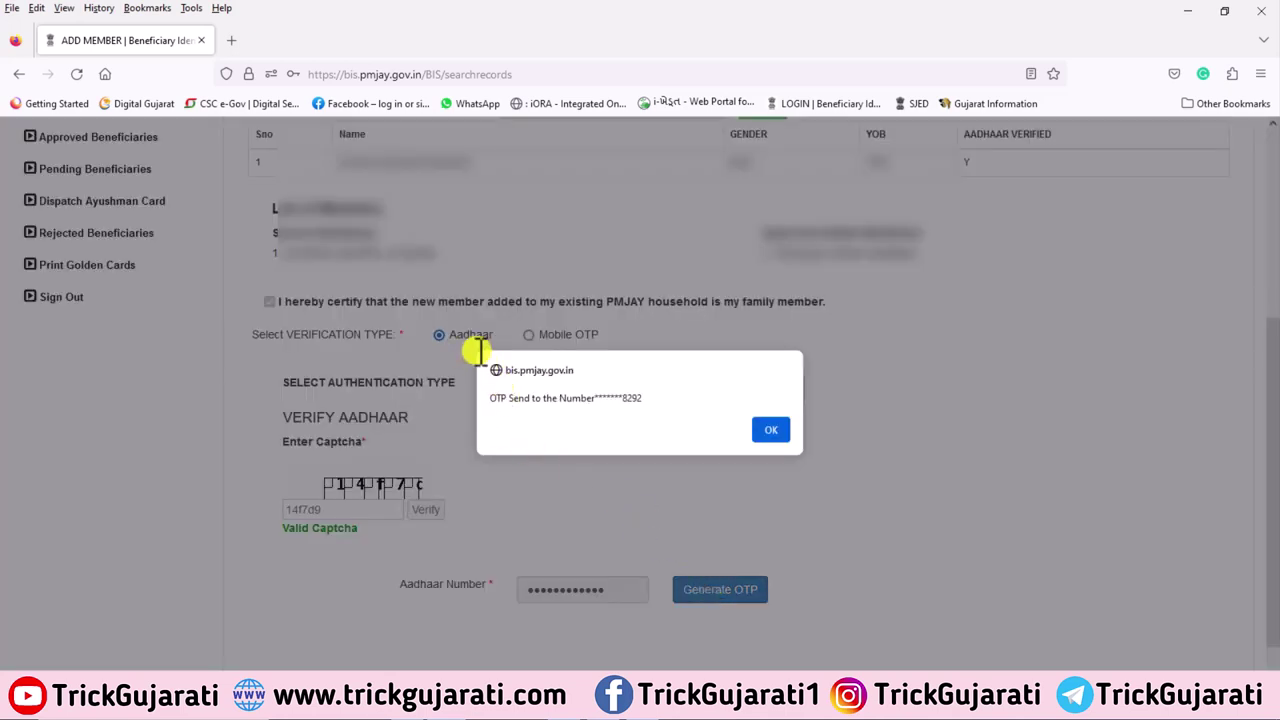
mouse_move(476, 350)
mouse_down()
mouse_move(591, 471)
mouse_move(660, 457)
mouse_move(810, 460)
mouse_up()
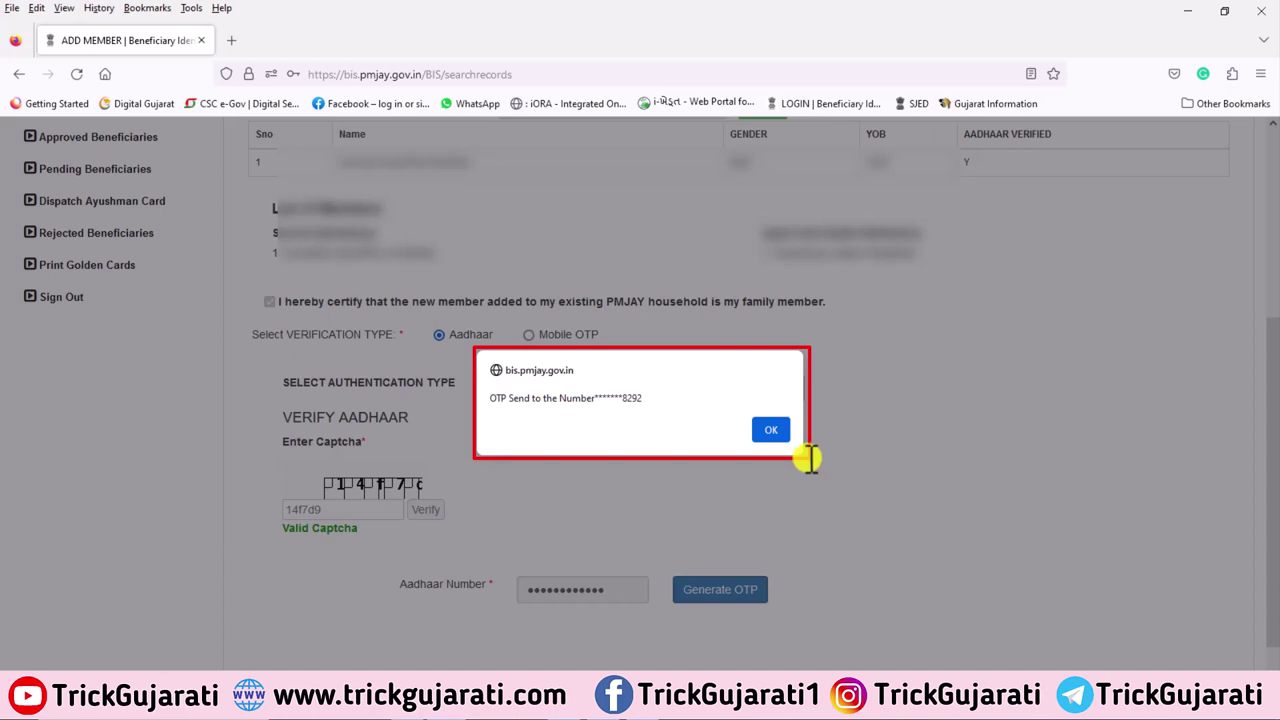
click(771, 430)
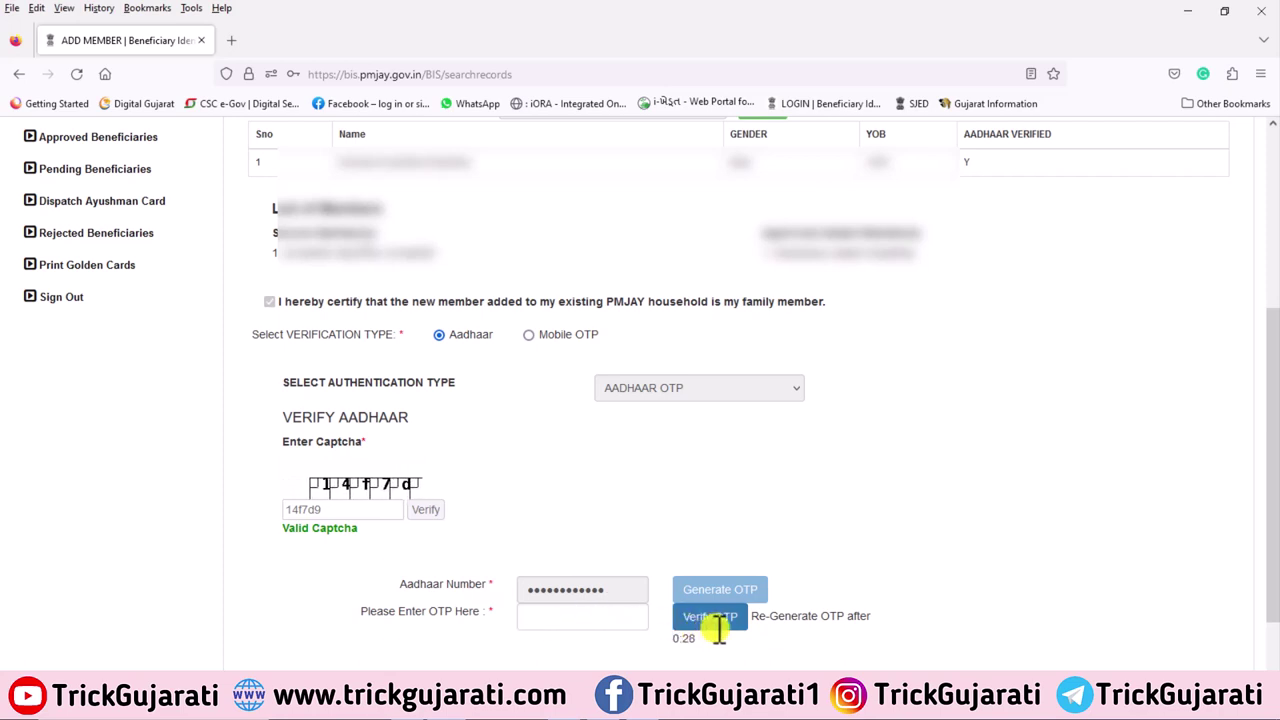
Enter the received OTP, verify it, and acknowledge both success messages
click(592, 617)
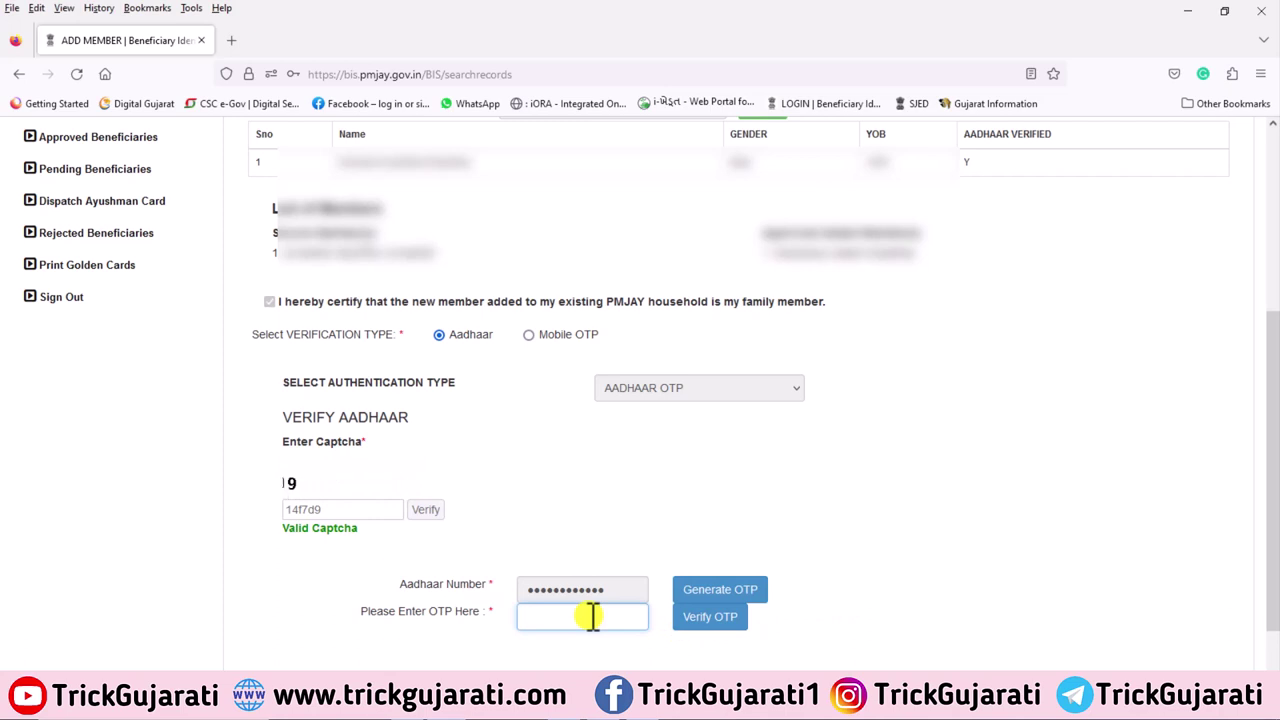
text(123456)
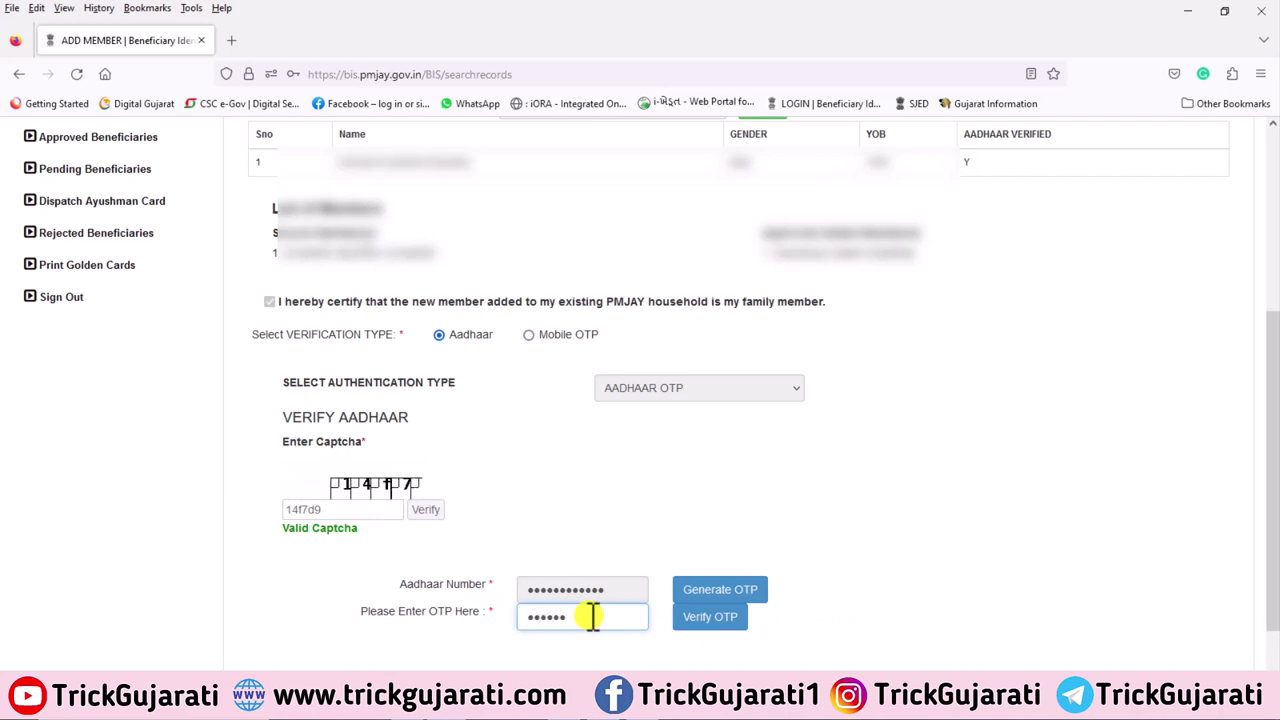
click(722, 617)
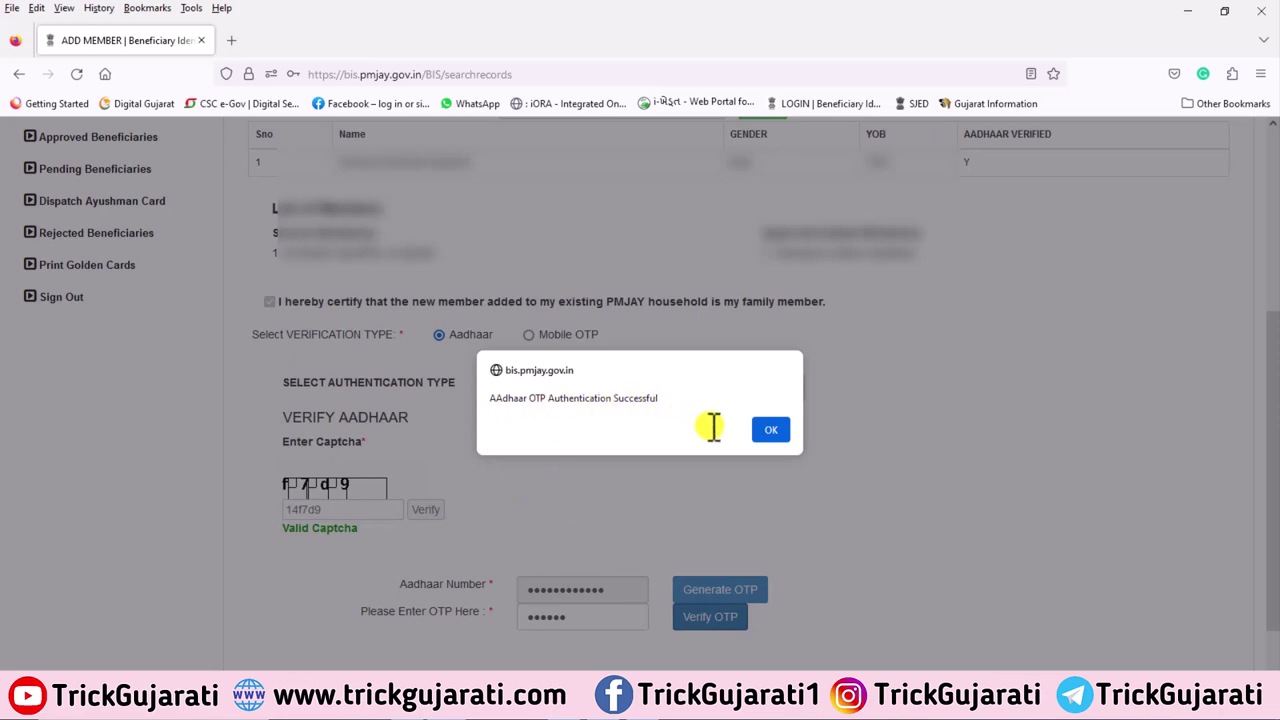
click(772, 430)
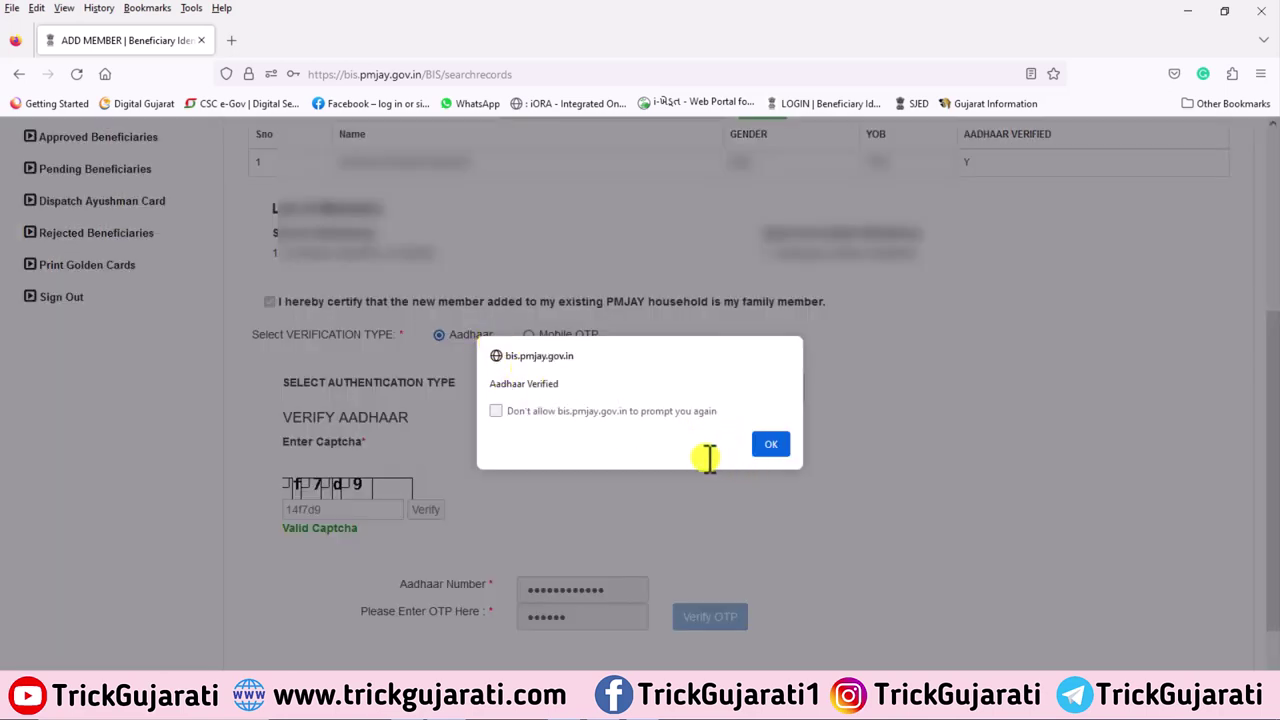
click(772, 445)
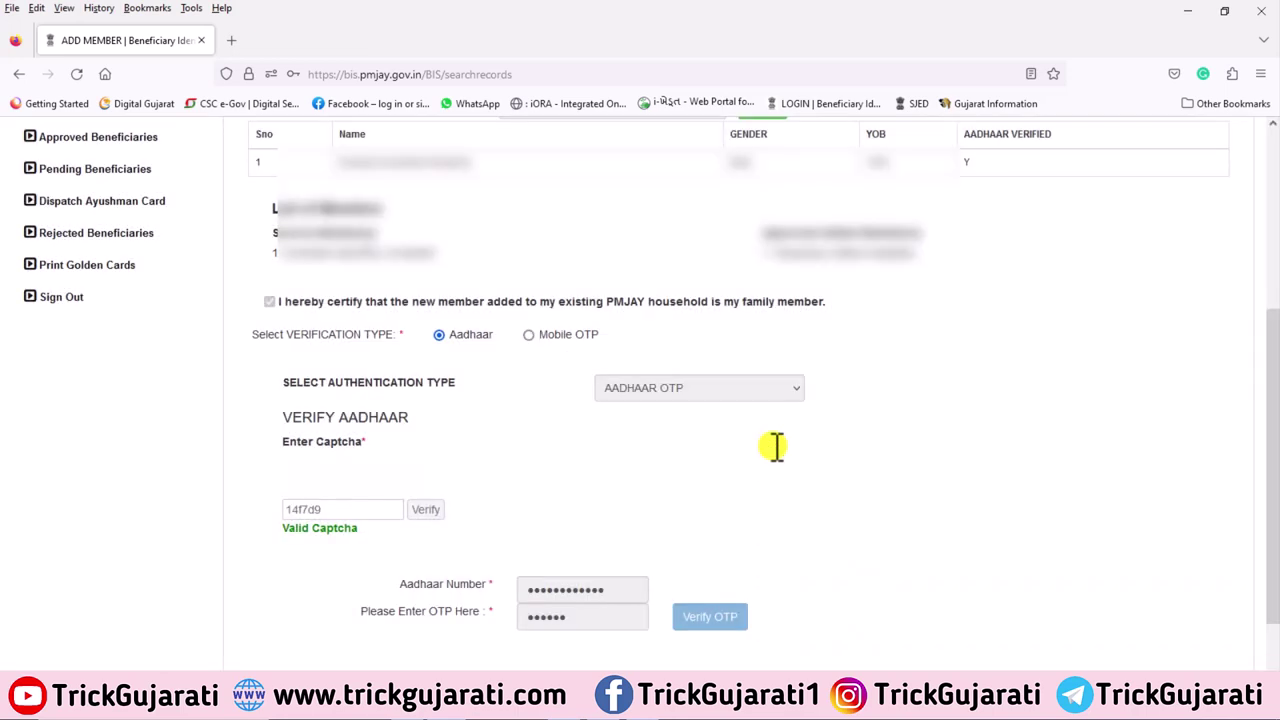
Add the Aadhaar-verified person as a household member with ADD MEMBER
scroll(1219, 387, down, 1)
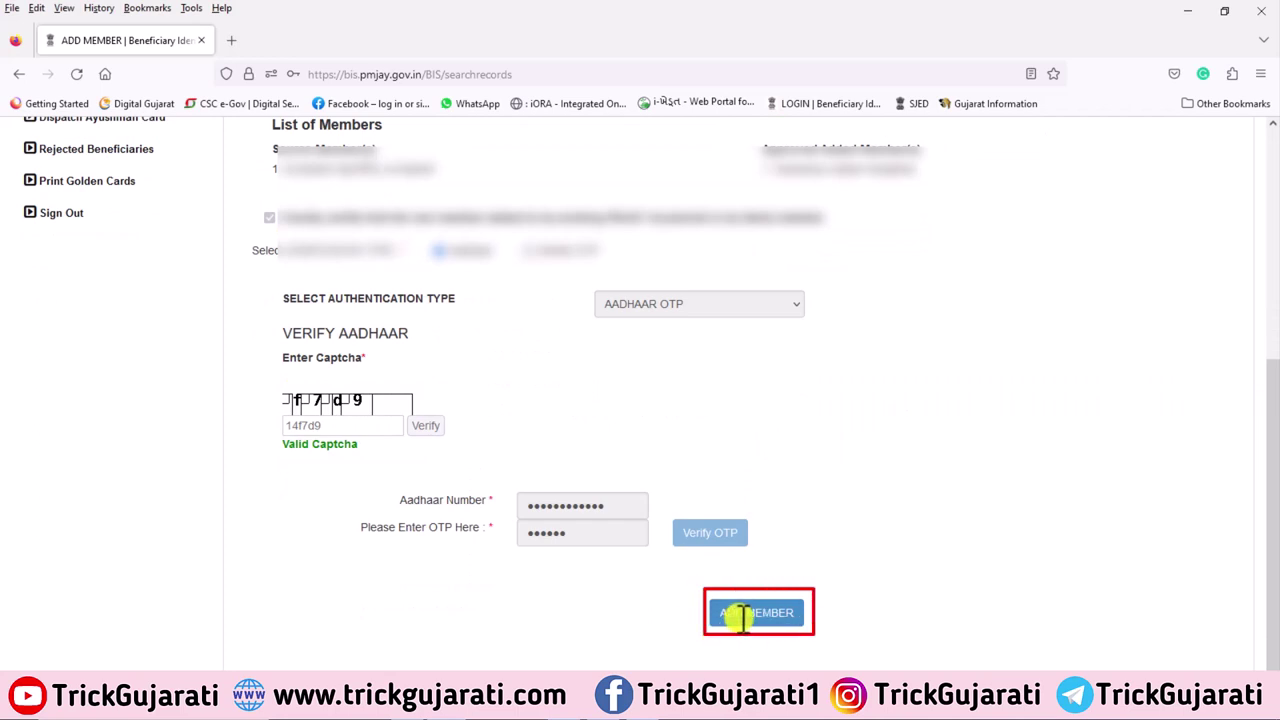
click(742, 616)
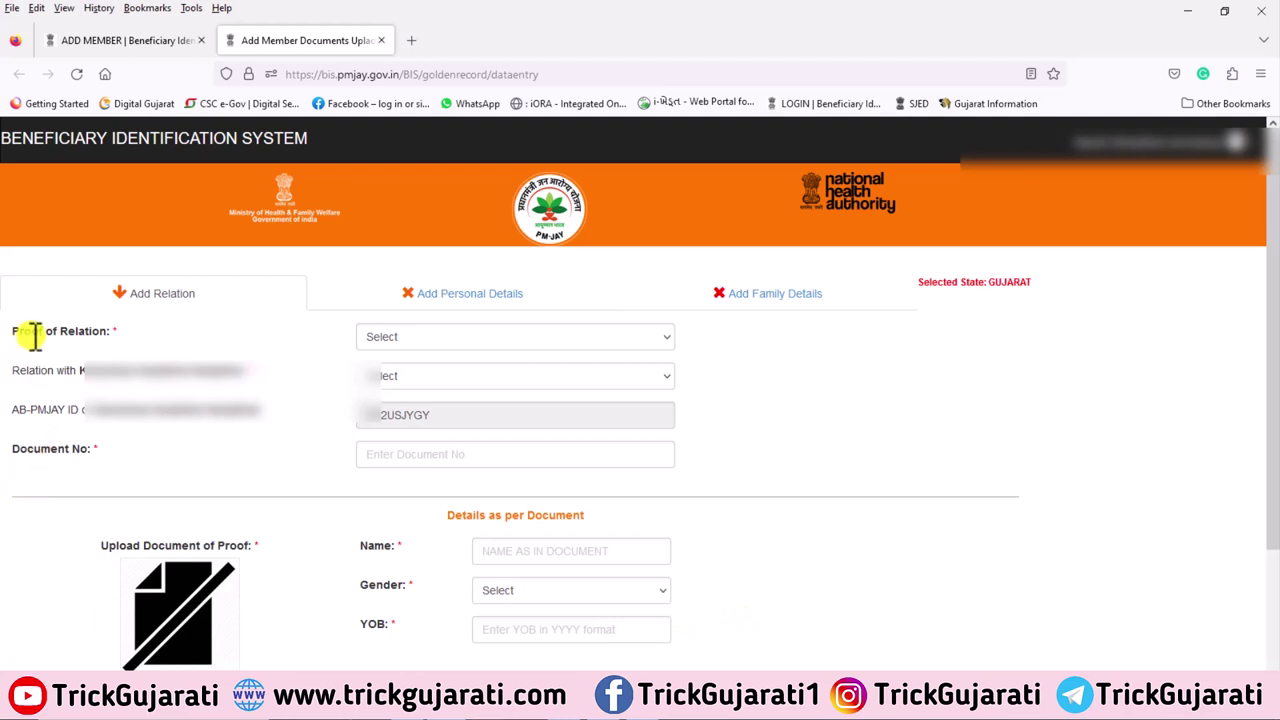
Set Proof of Relation to Ration Card and Relation to Son
click(478, 336)
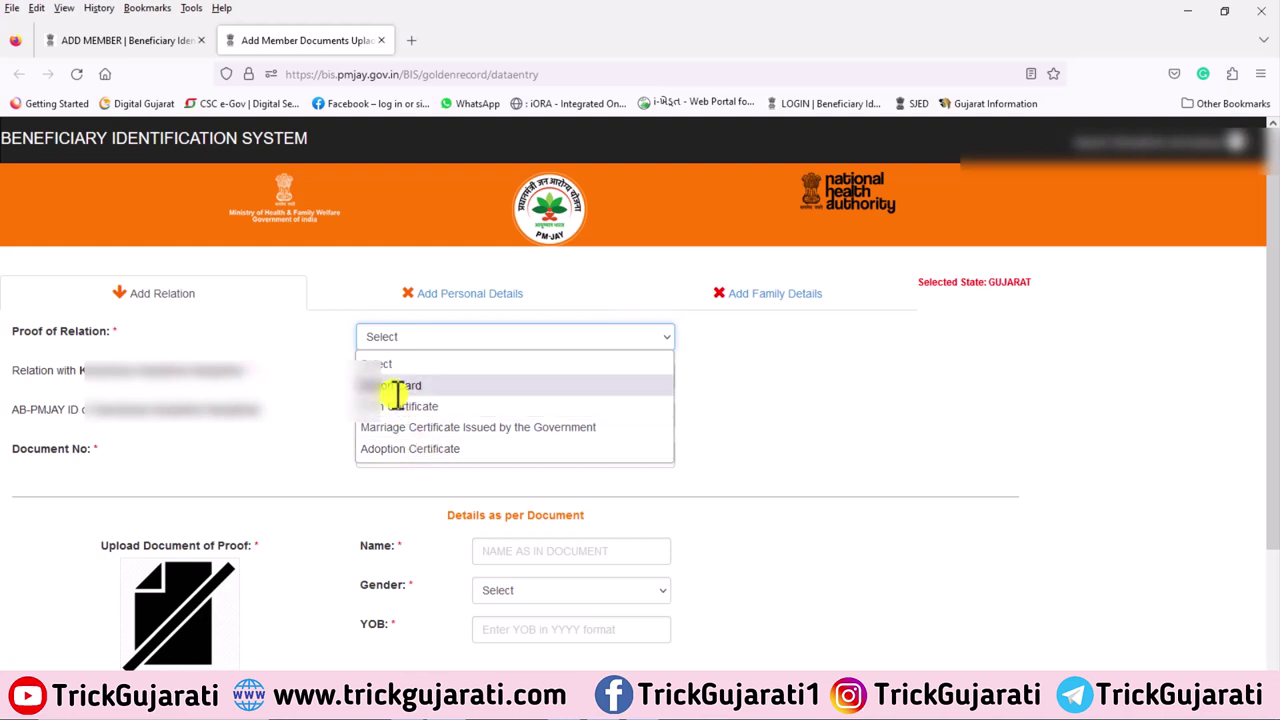
click(396, 386)
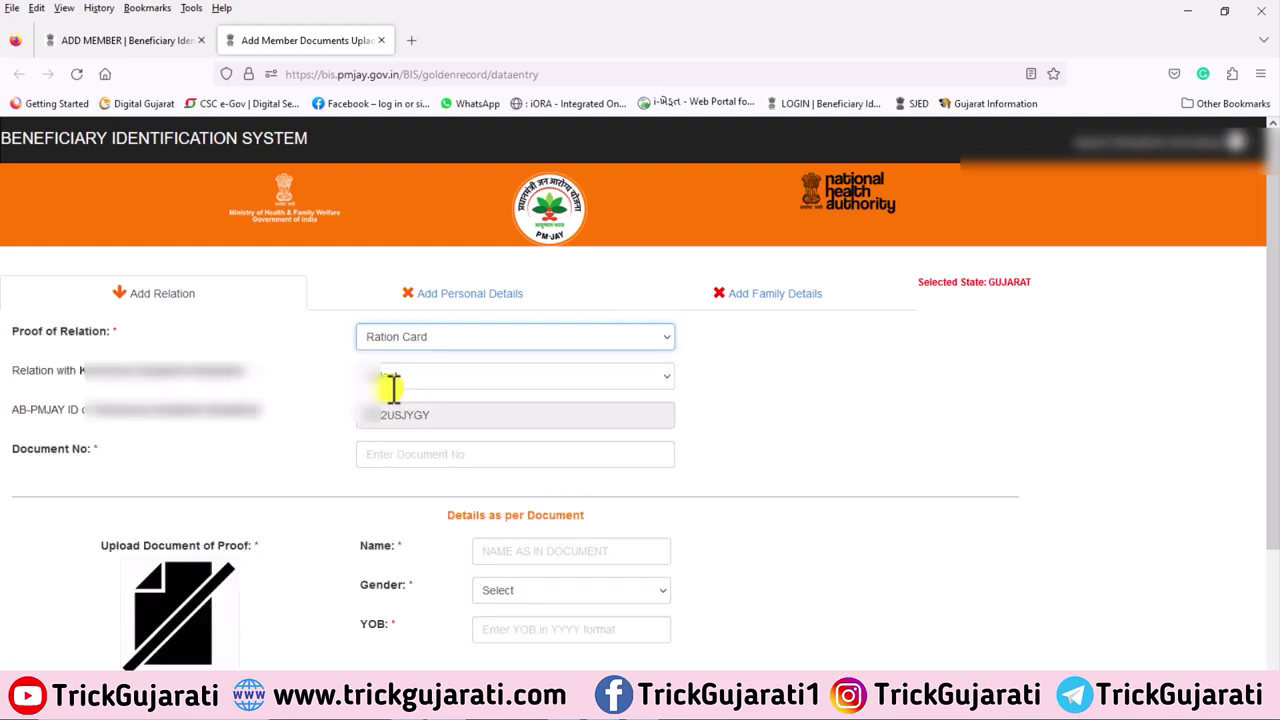
click(382, 378)
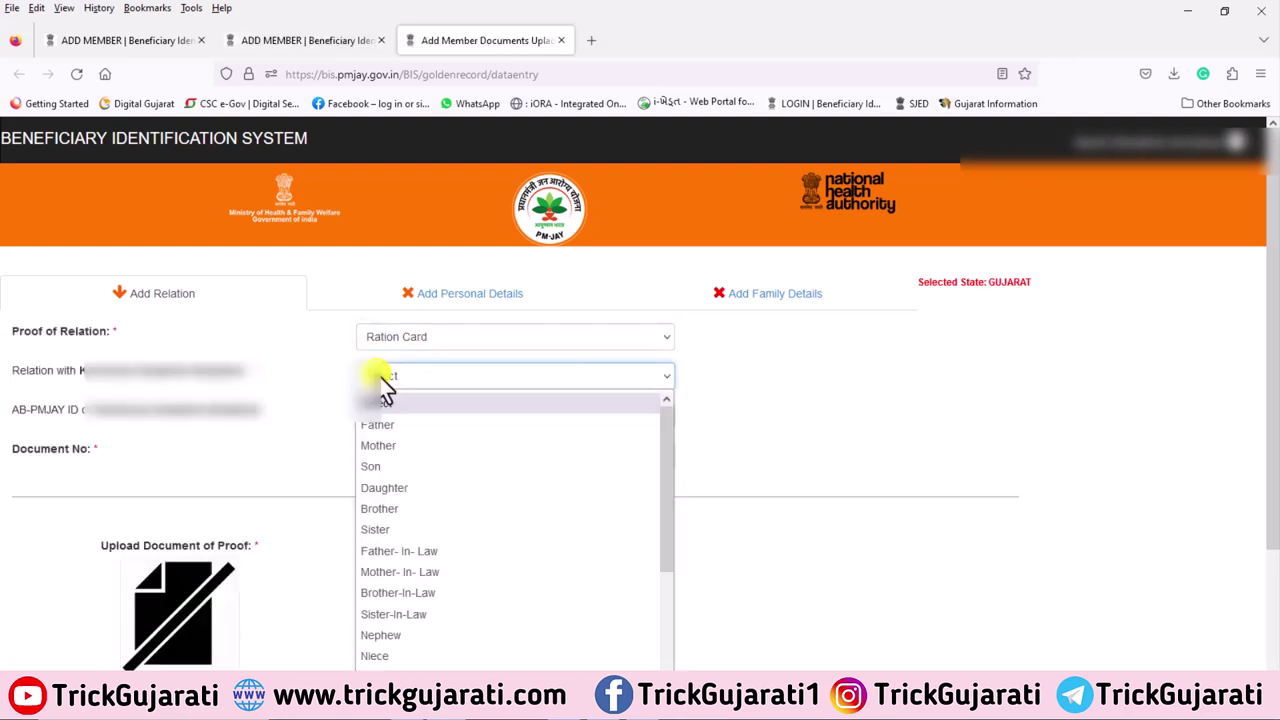
click(372, 467)
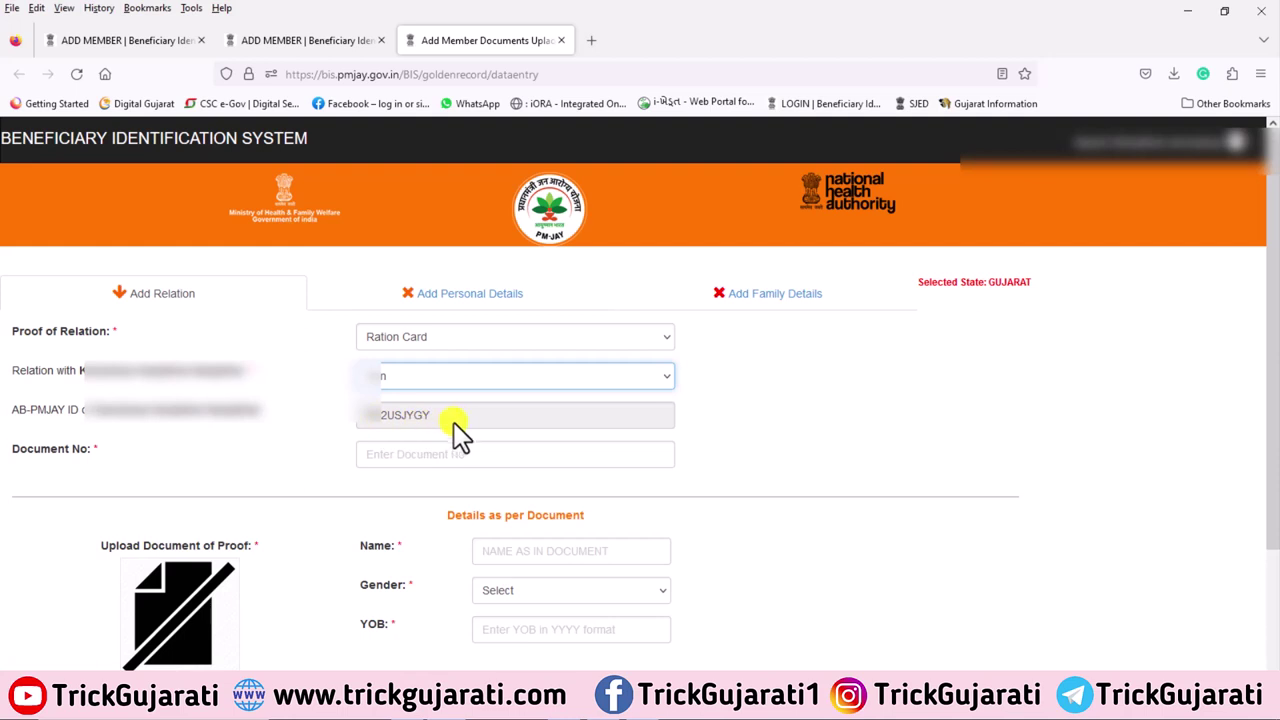
Select the Document No field and review the name, gender and YOB document fields
click(367, 458)
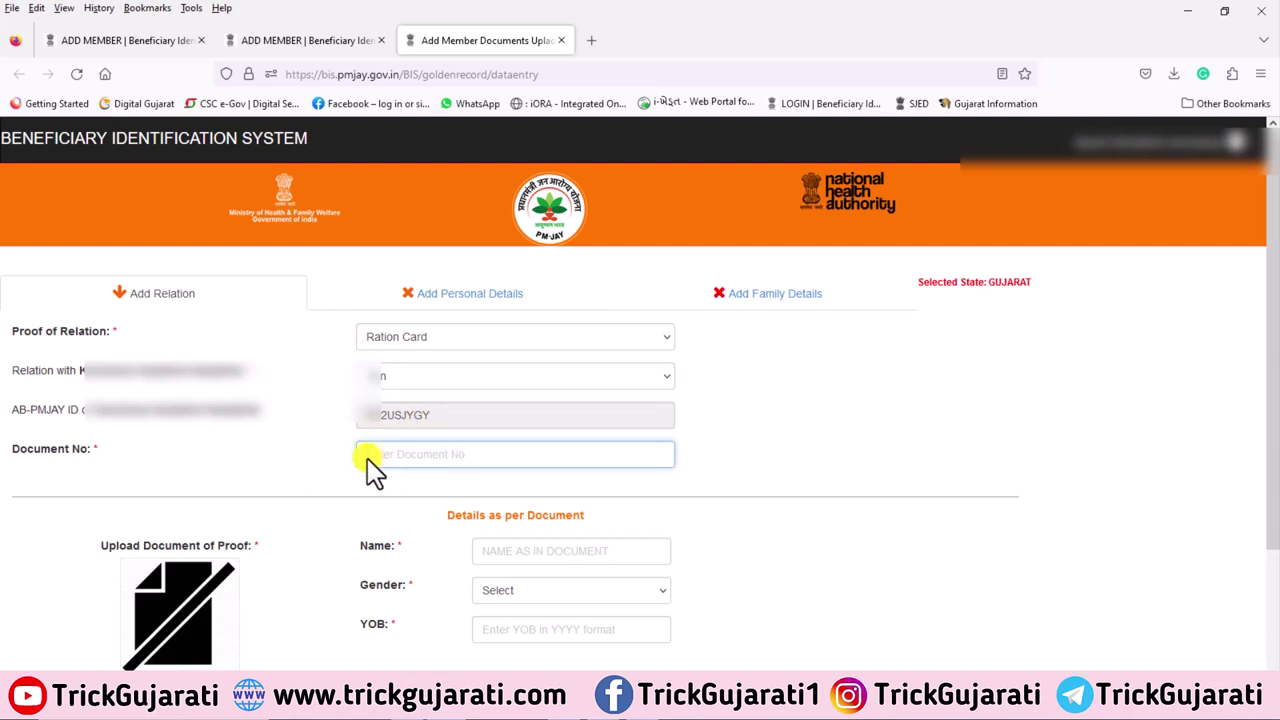
scroll(472, 387, down, 2)
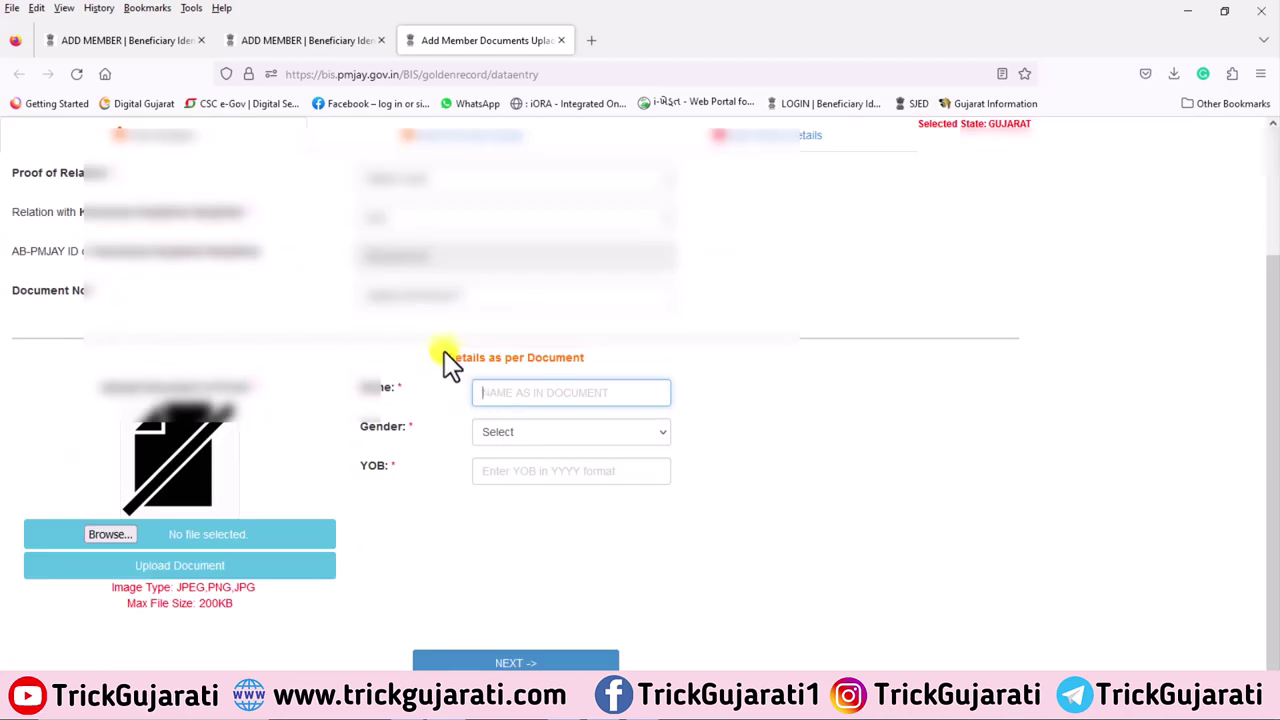
drag(443, 350, 626, 364)
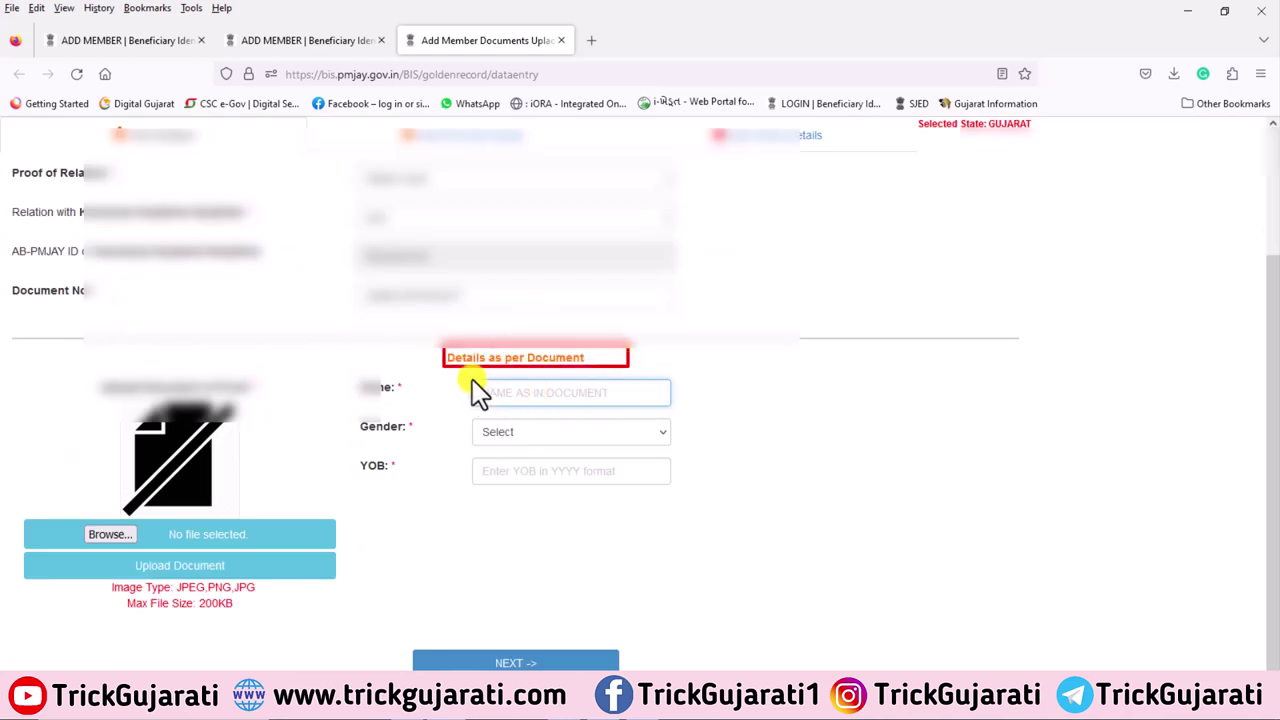
mouse_move(470, 378)
mouse_down()
mouse_move(592, 411)
mouse_move(682, 406)
mouse_up()
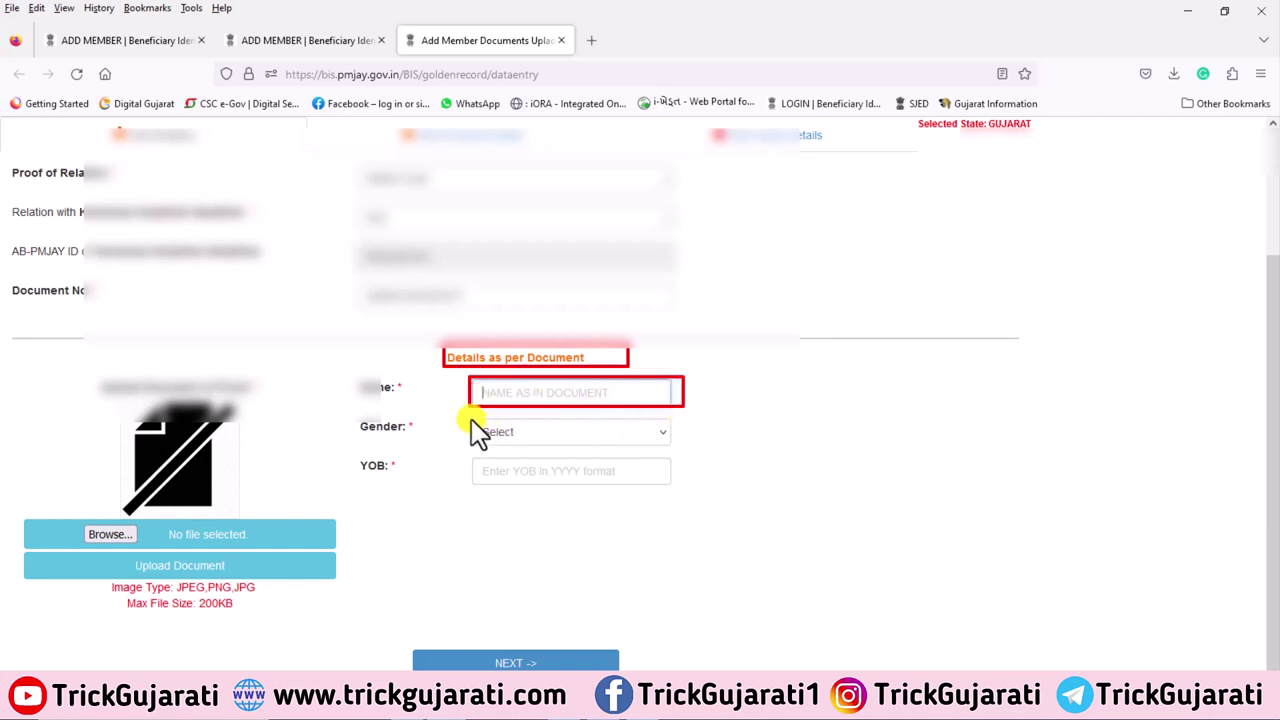
mouse_move(471, 419)
mouse_down()
mouse_move(640, 457)
mouse_move(673, 444)
mouse_up()
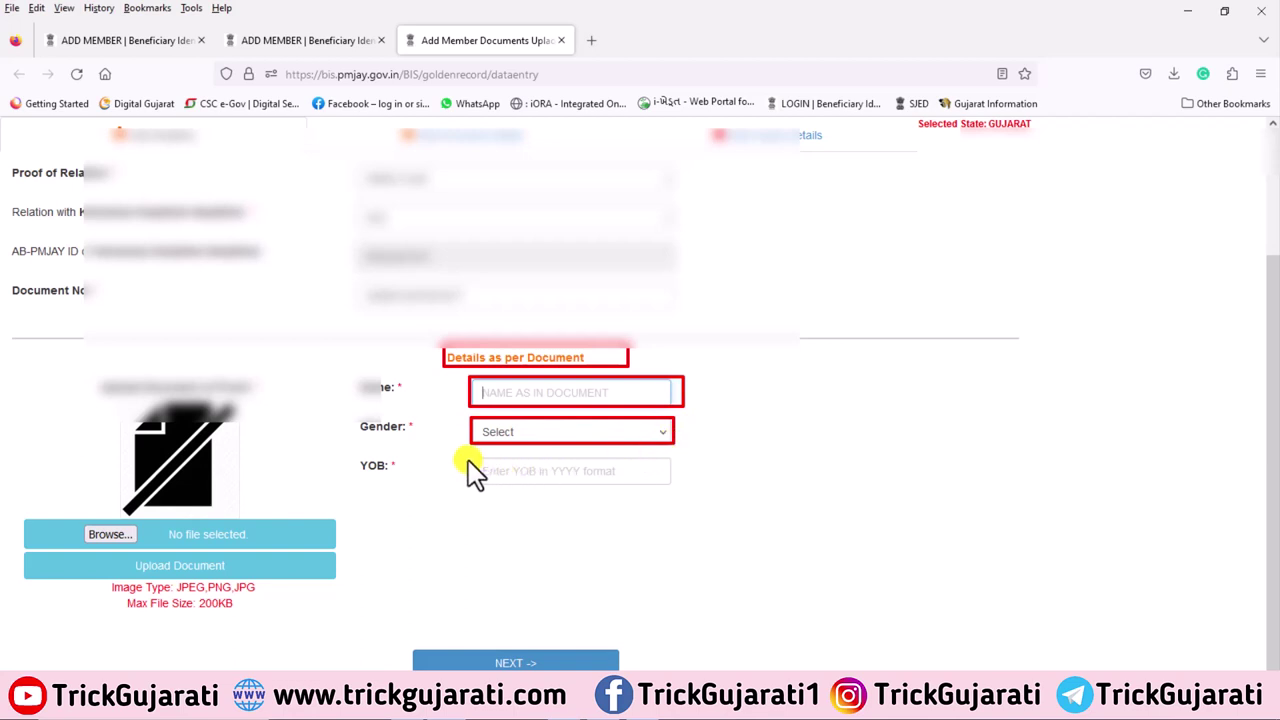
mouse_move(468, 460)
mouse_down()
mouse_move(640, 497)
mouse_move(670, 489)
mouse_up()
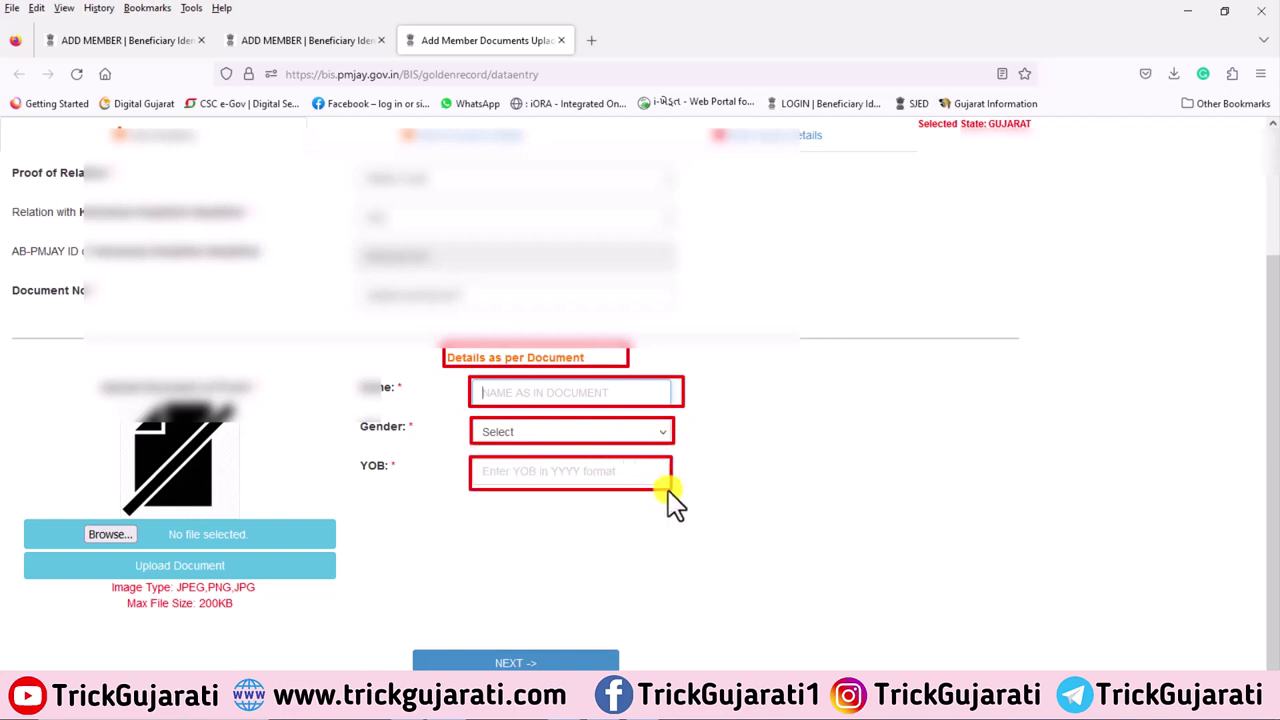